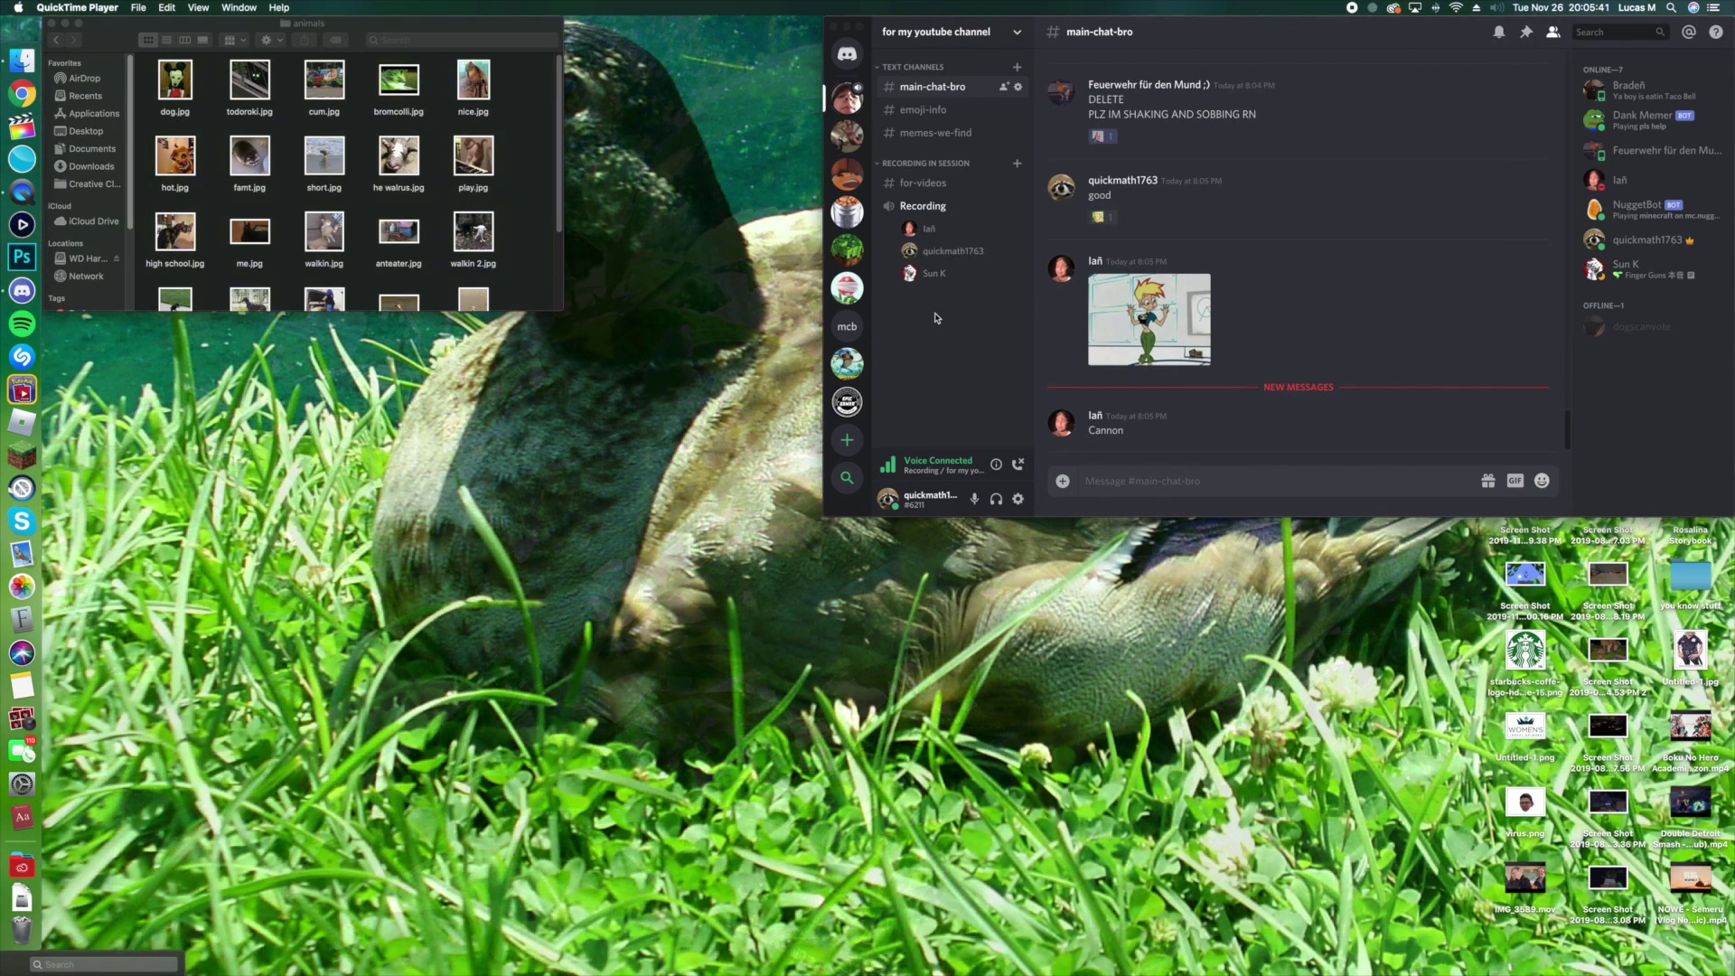
# Bring Discord to the front and enlarge its window to fill most of the screen
pyautogui.click(934, 317)
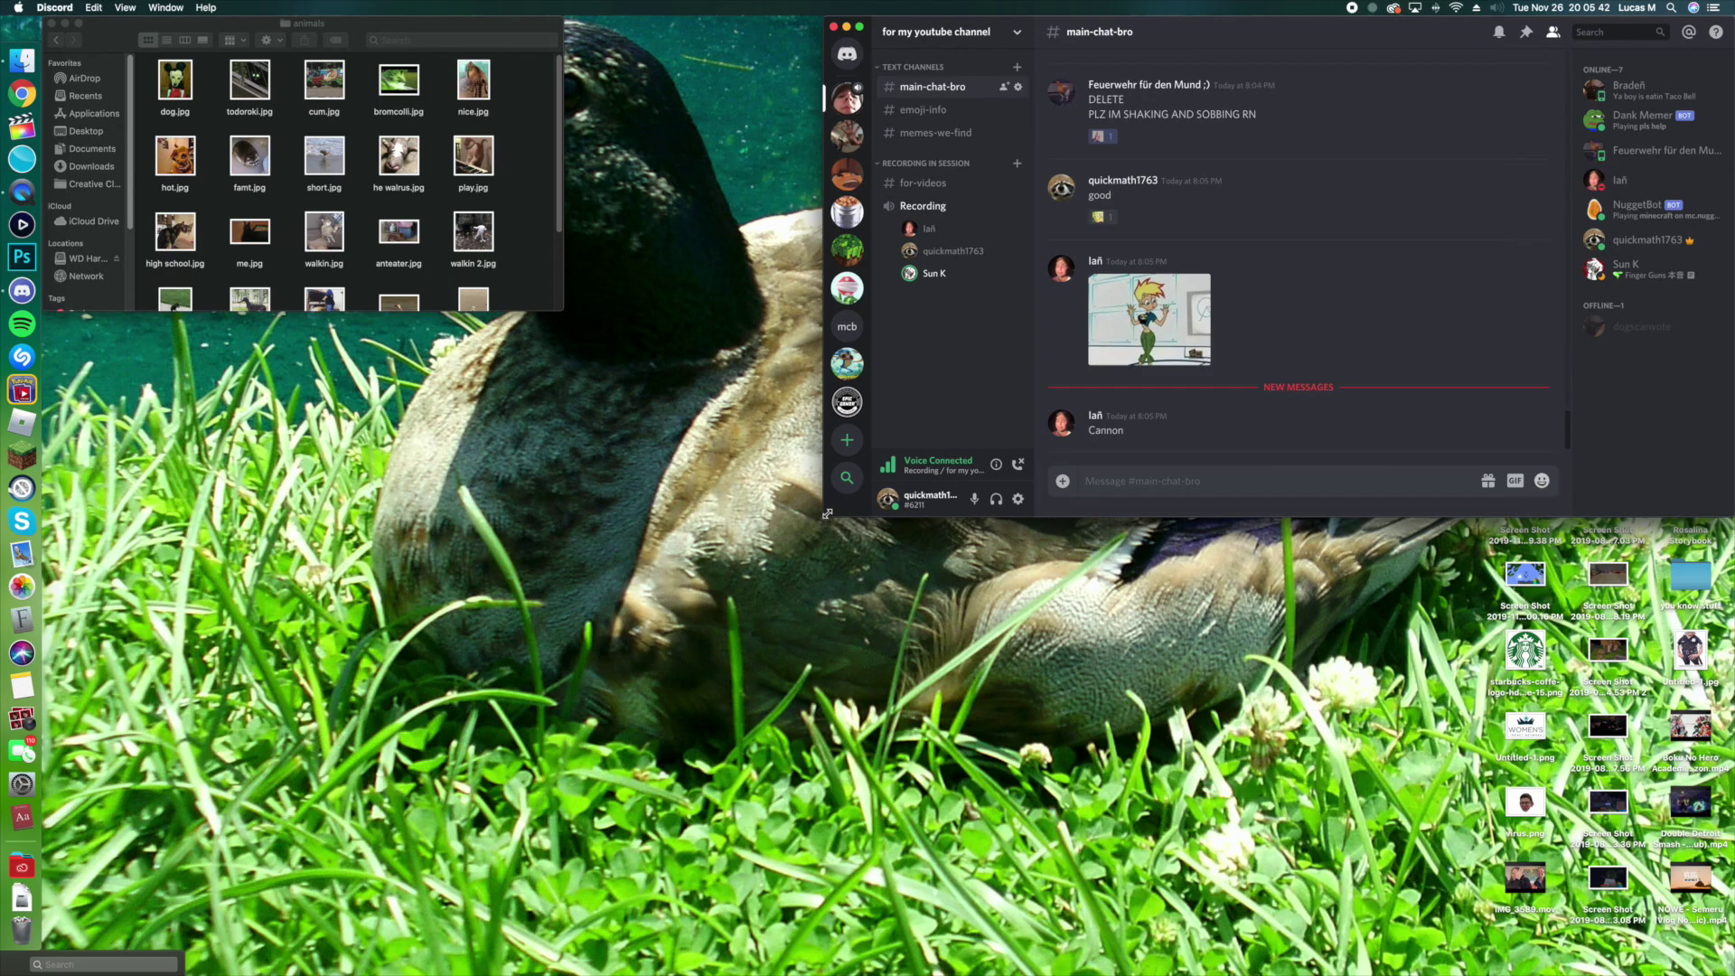
pyautogui.moveTo(823, 514)
pyautogui.mouseDown()
pyautogui.moveTo(651, 524)
pyautogui.moveTo(610, 704)
pyautogui.moveTo(290, 972)
pyautogui.moveTo(575, 971)
pyautogui.mouseUp()
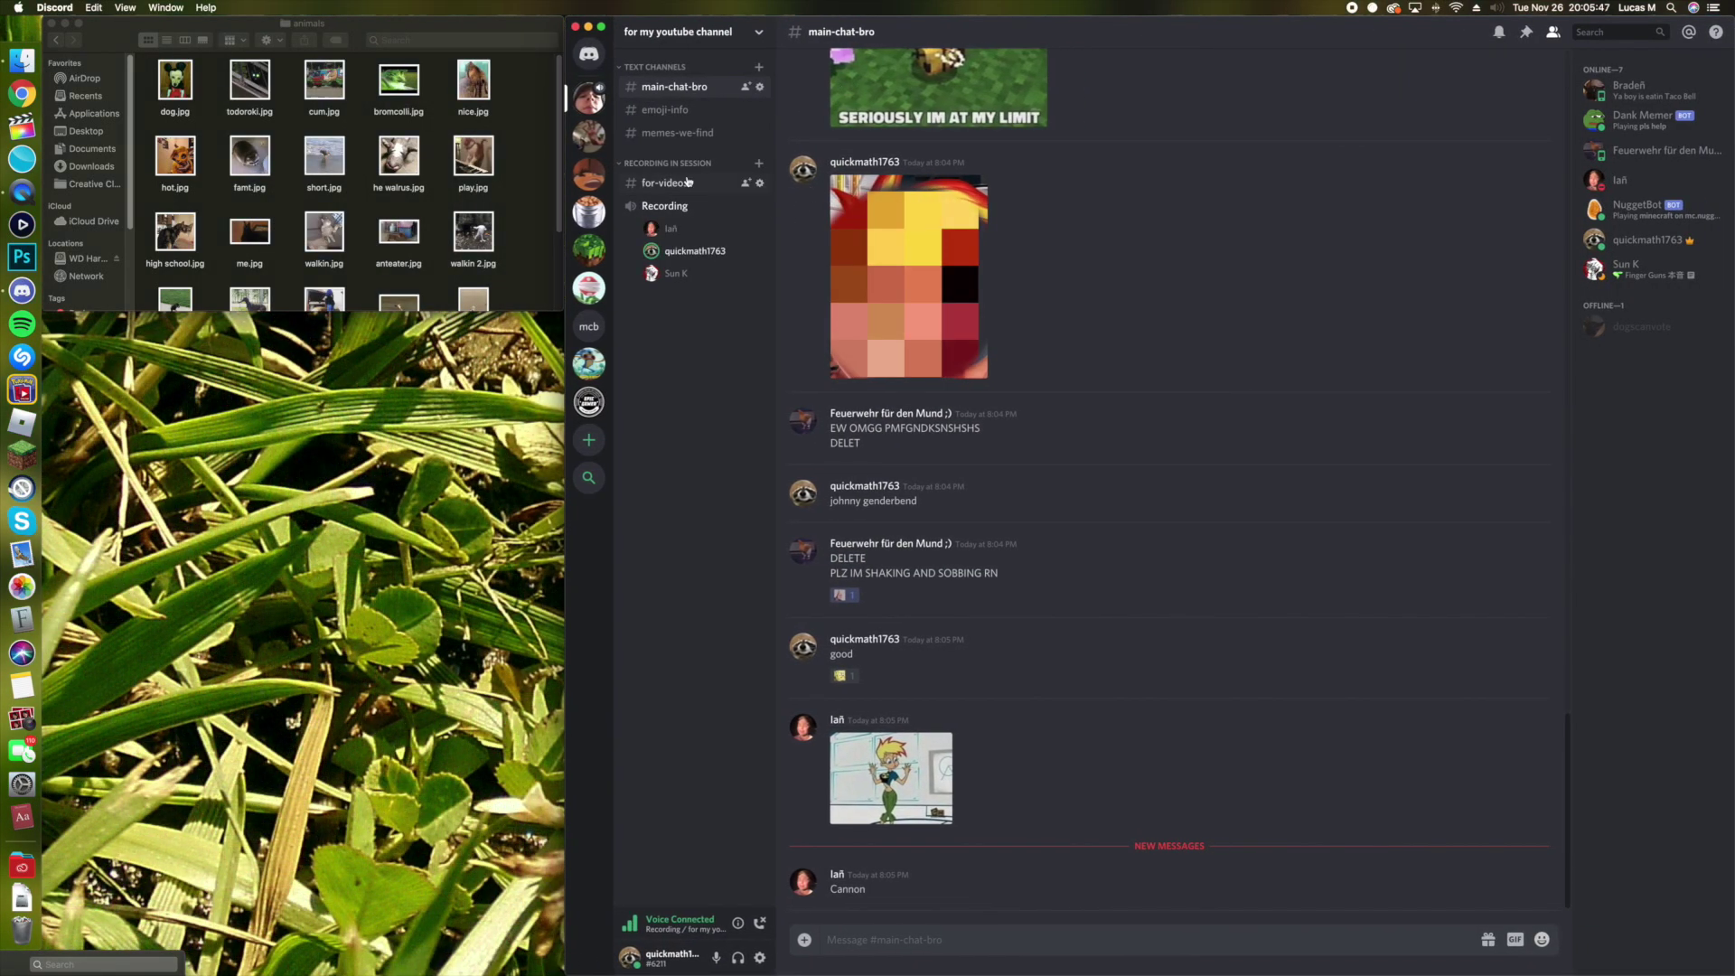
# Switch to #for-videos and preview the shared lizard image enlarged
pyautogui.click(671, 182)
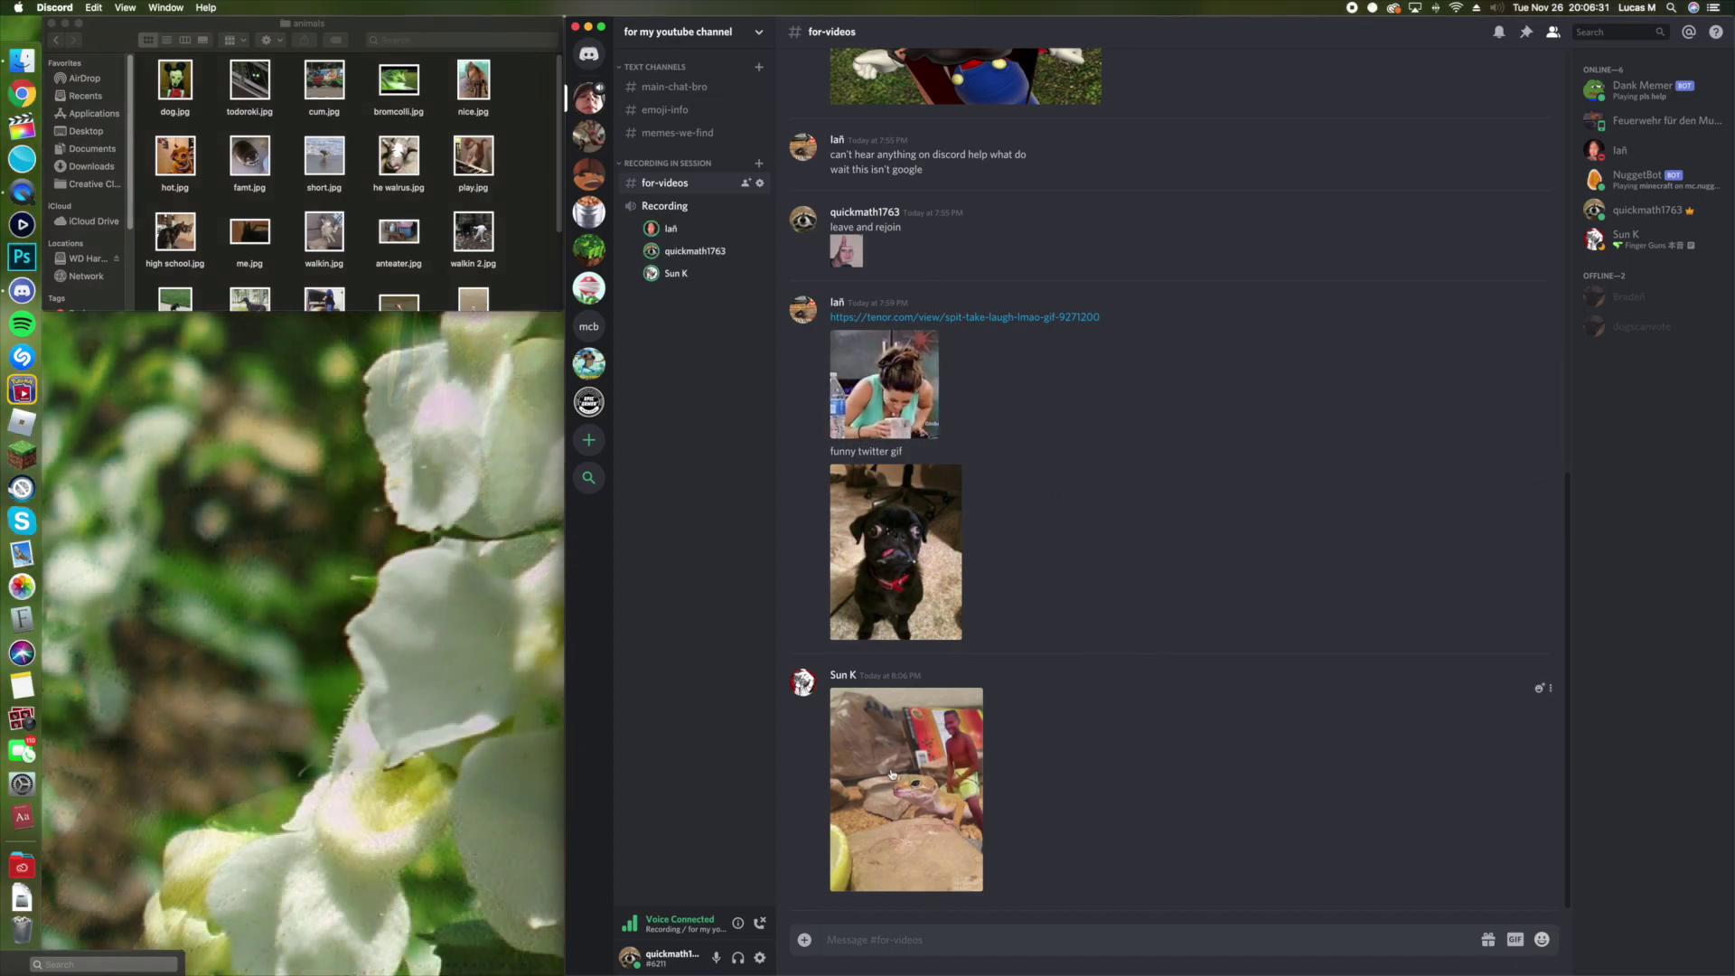
pyautogui.click(968, 800)
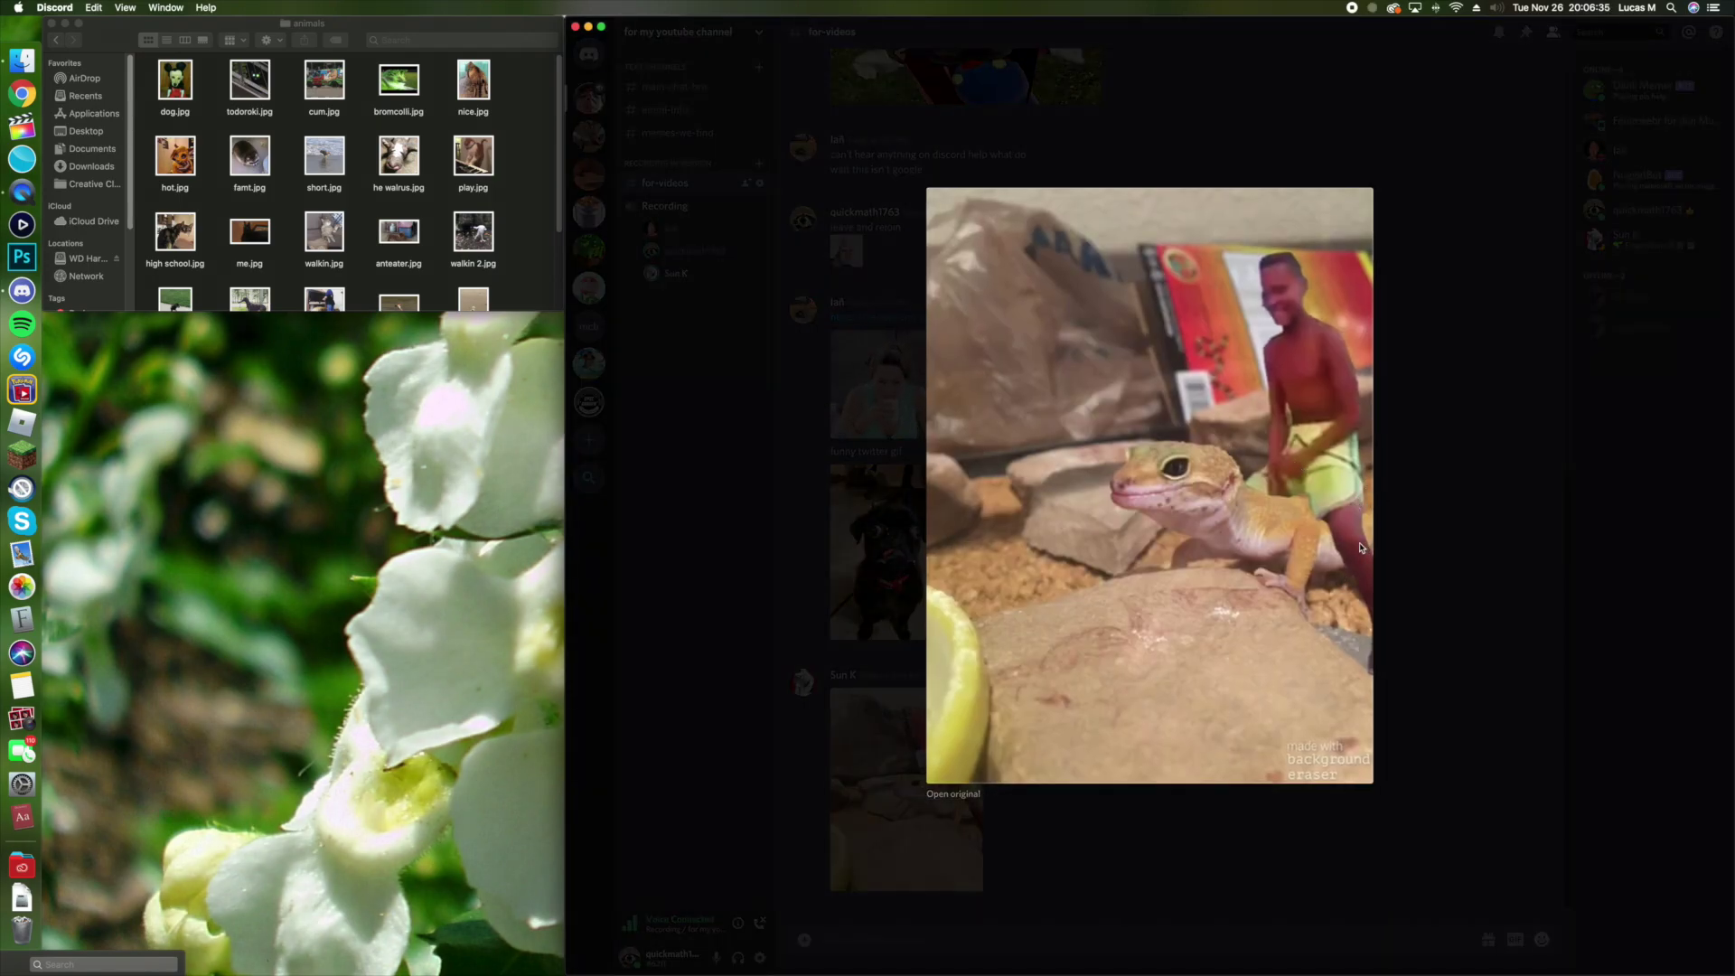
pyautogui.click(1402, 449)
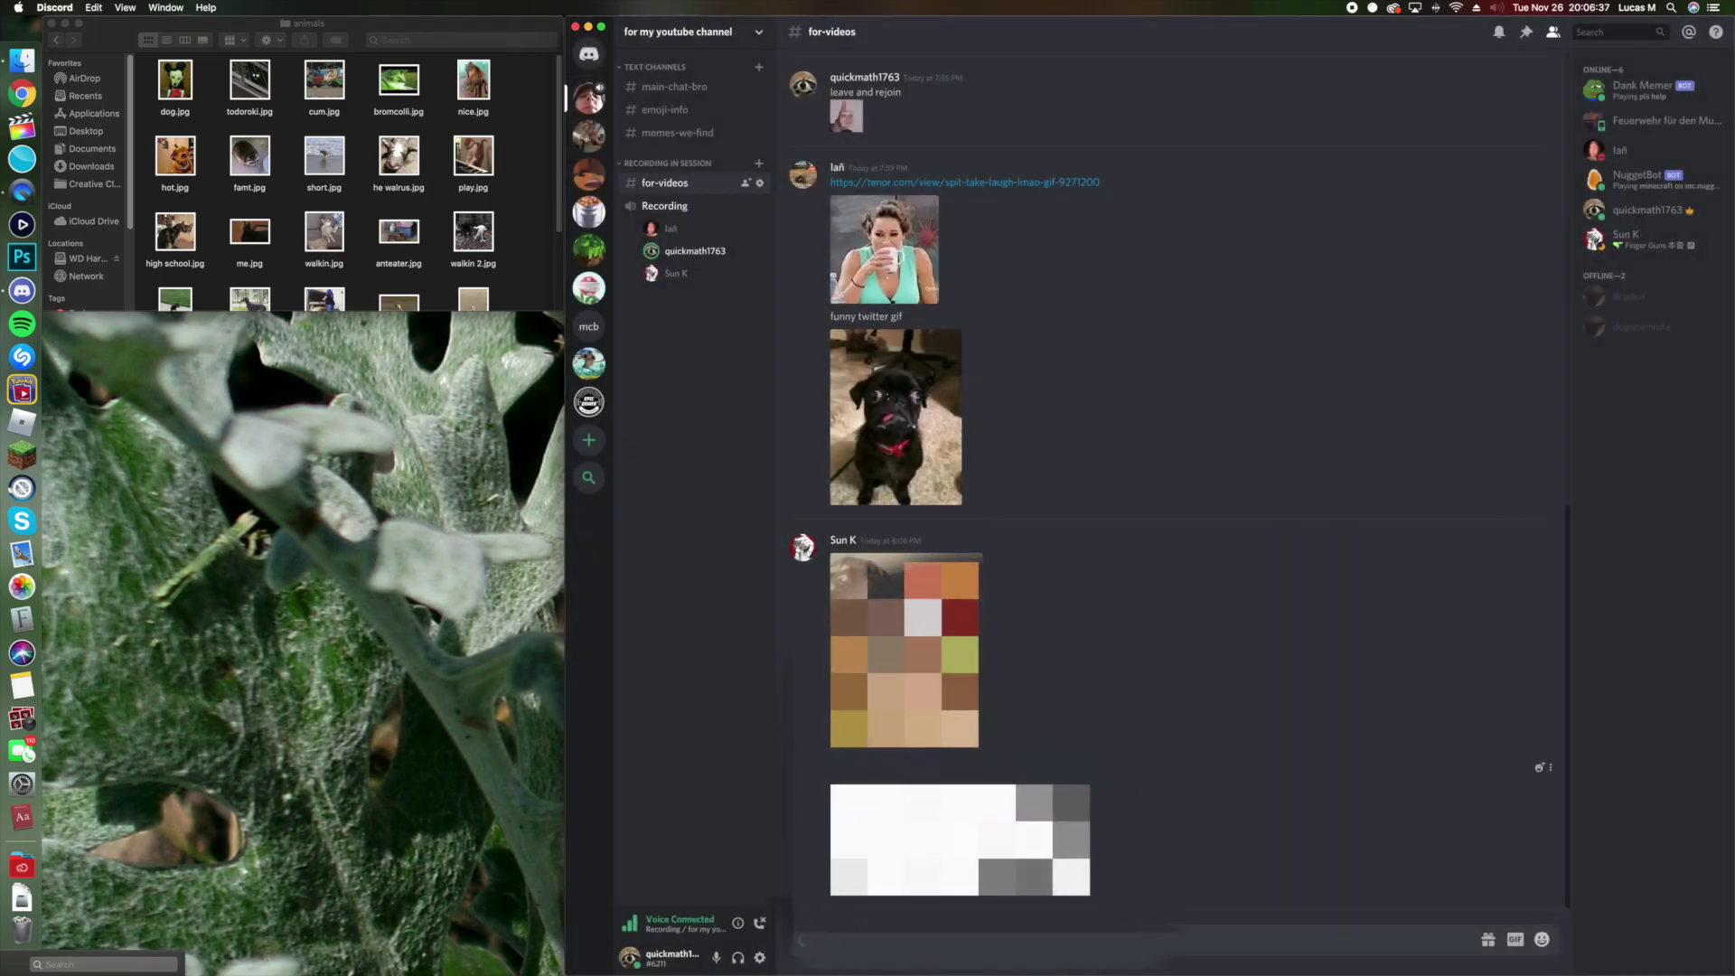
# Send the cat-on-couch image to #for-videos and preview it enlarged
pyautogui.click(961, 840)
pyautogui.press('Escape')
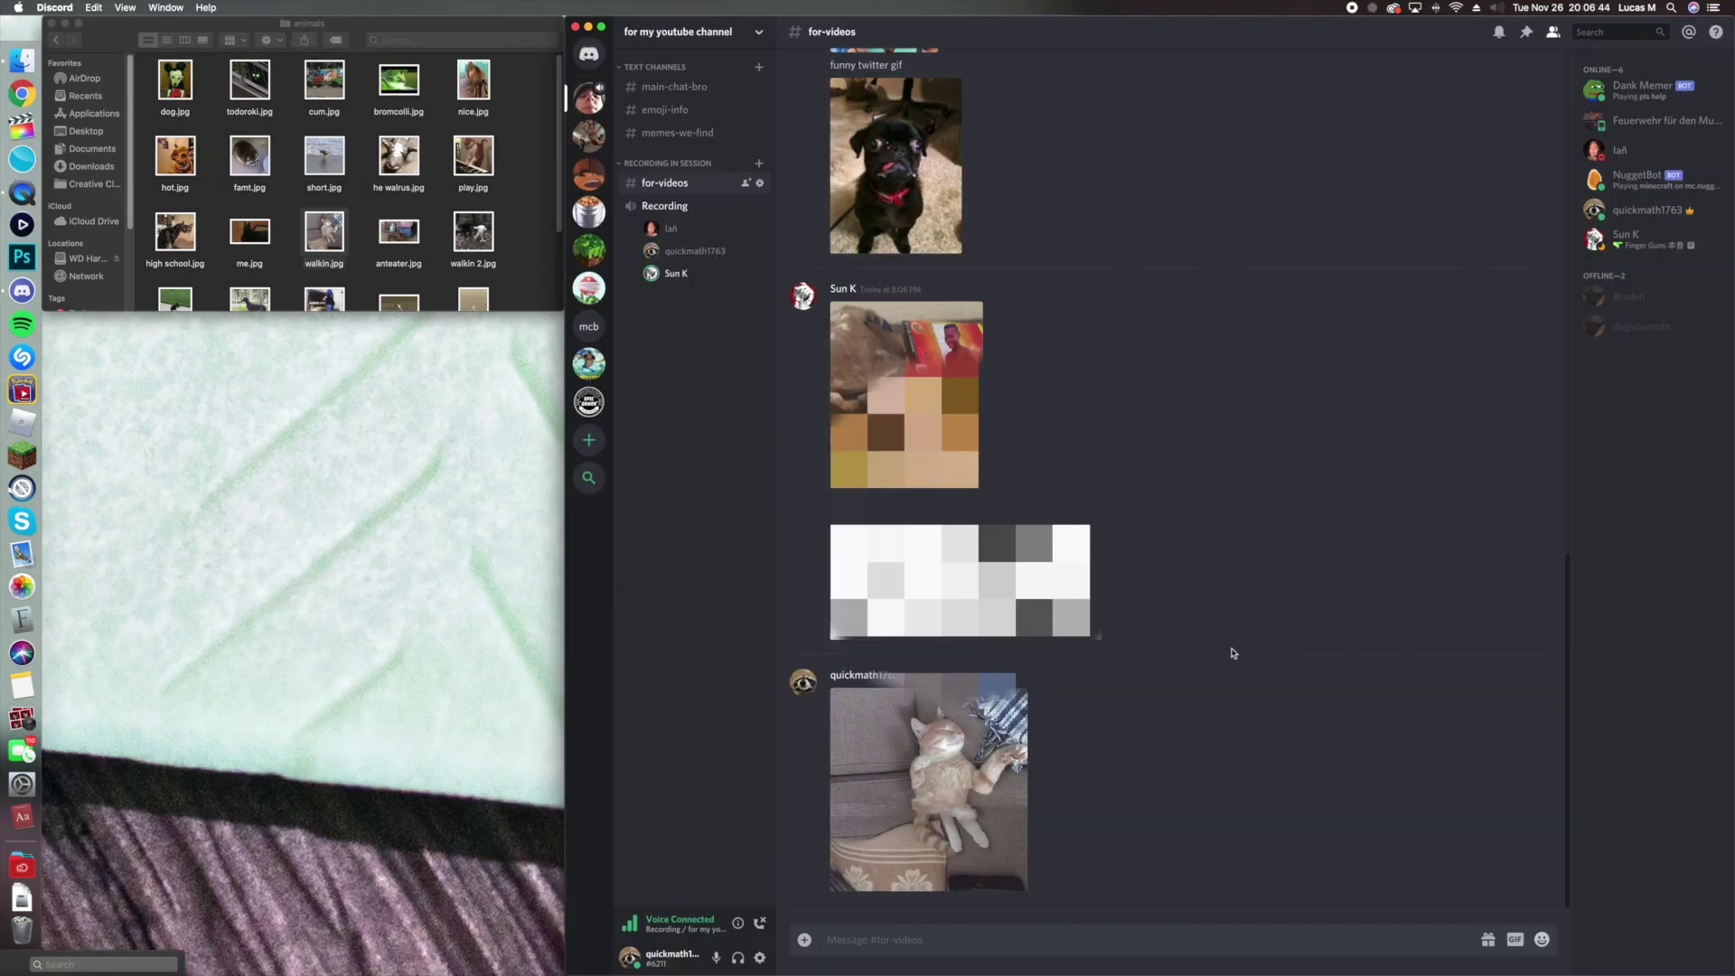
pyautogui.click(936, 705)
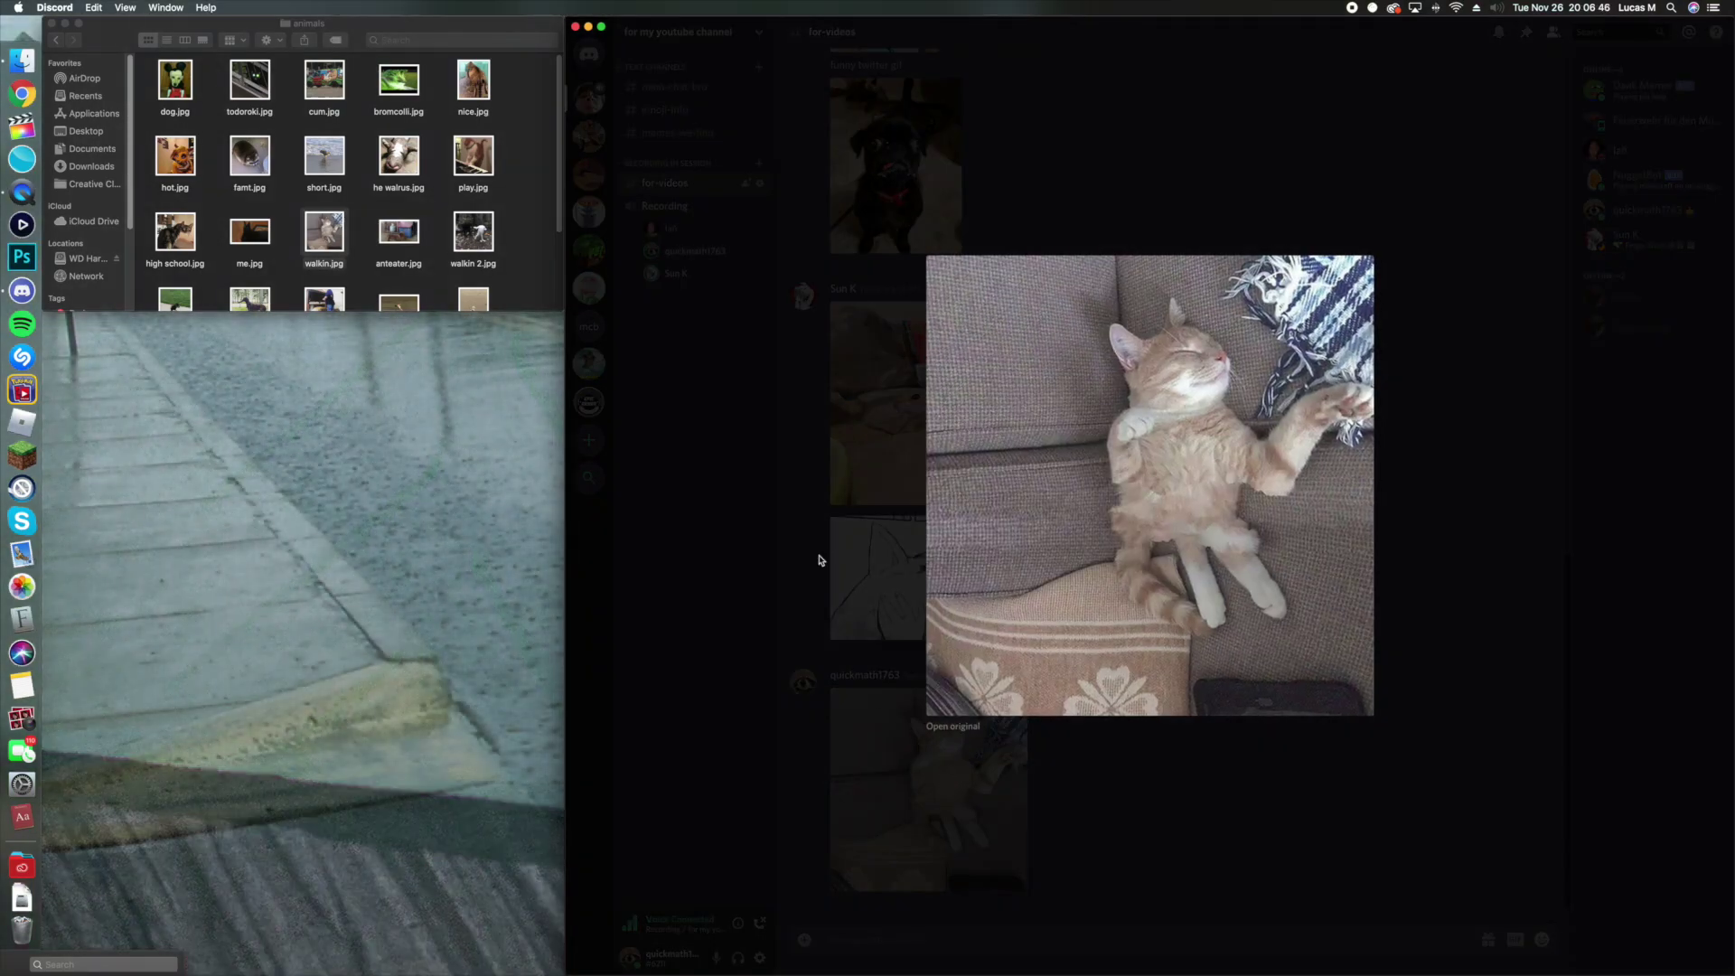
pyautogui.click(883, 477)
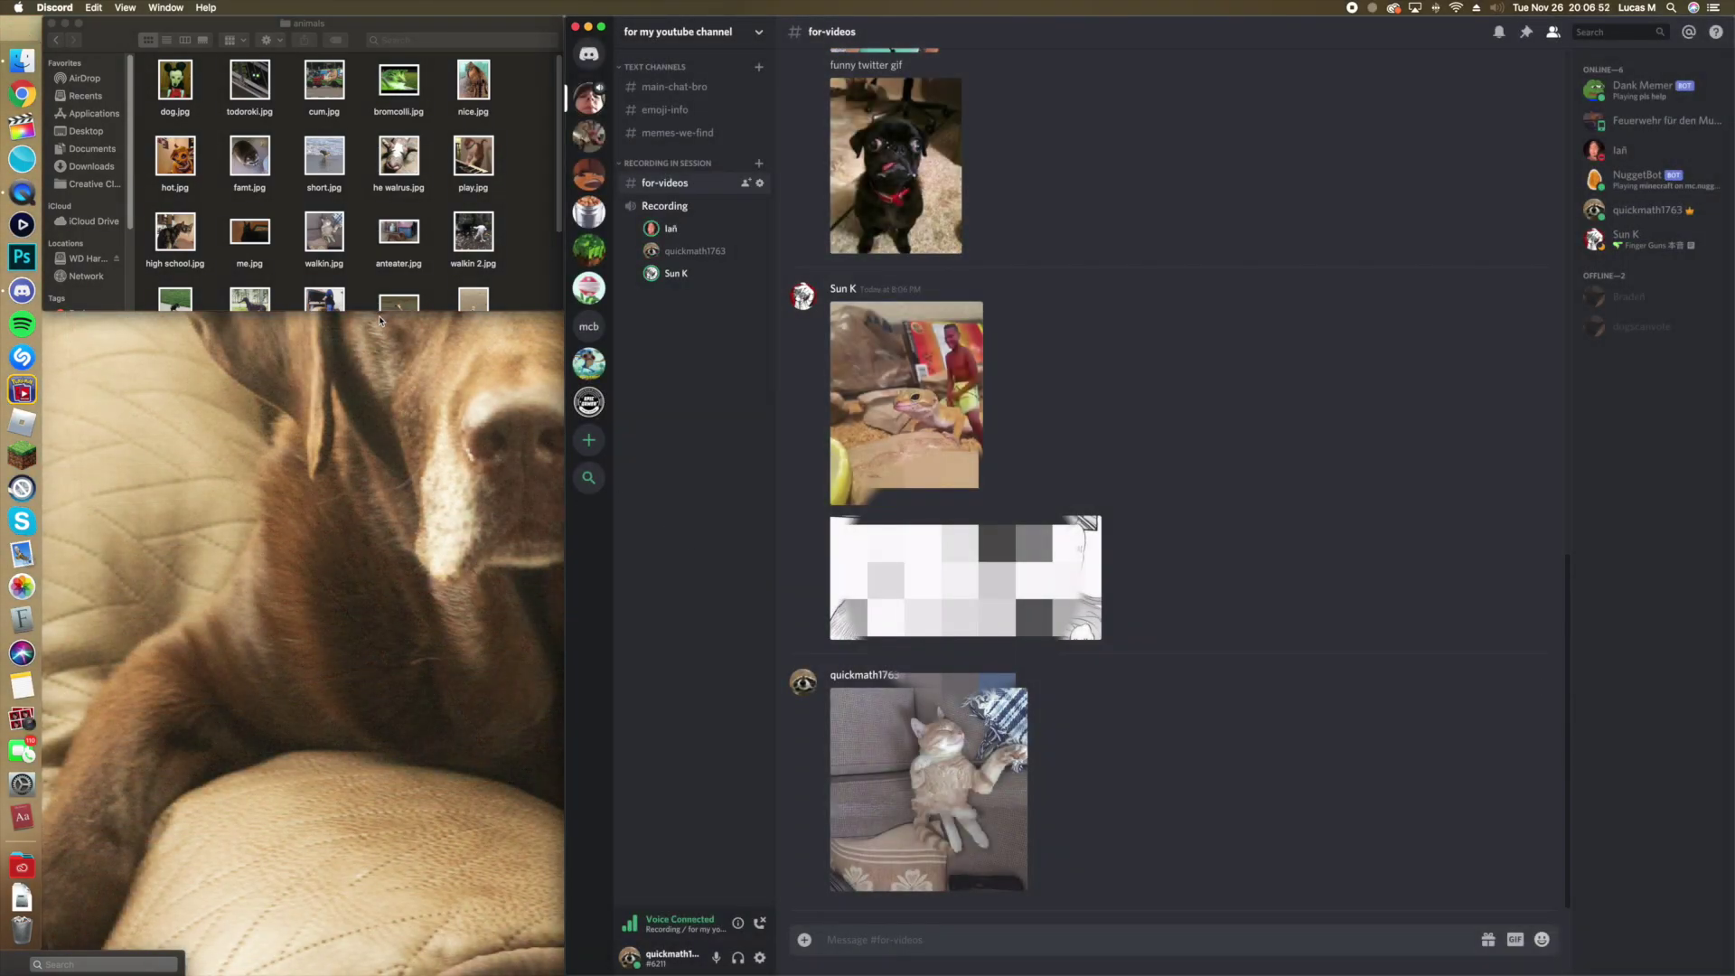
# Upload long.jpg and preview the long-legged and snarling dog images
pyautogui.moveTo(381, 319); pyautogui.dragTo(1085, 543)
pyautogui.click(1288, 566)
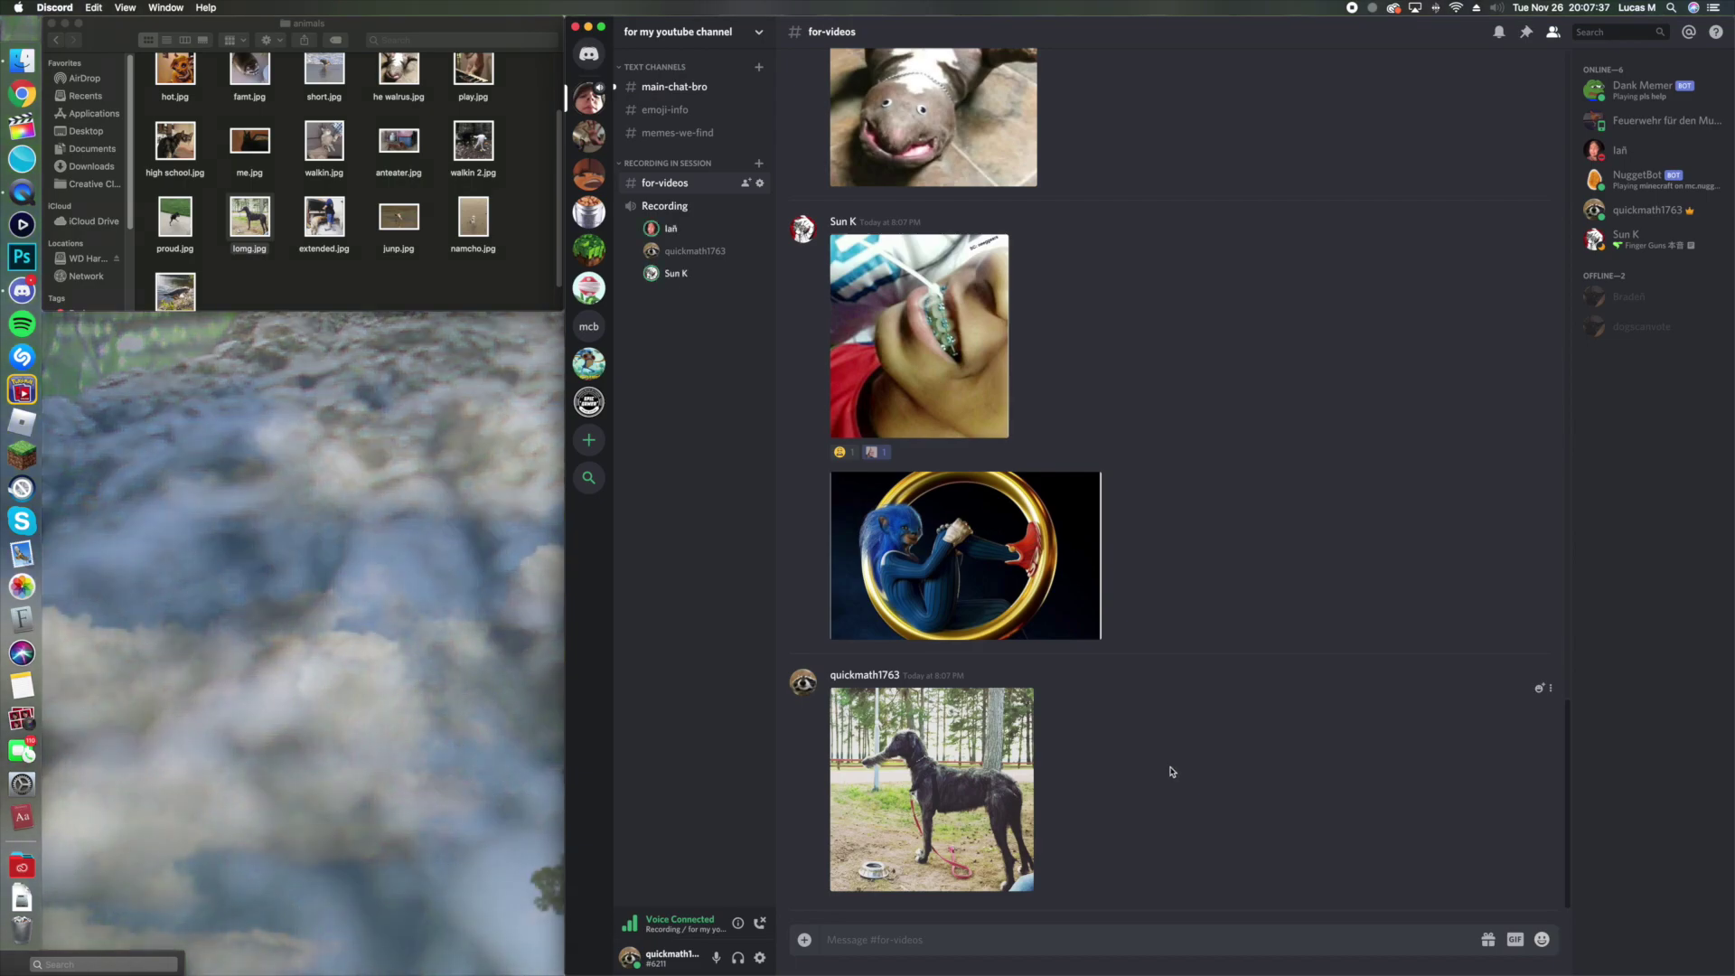
pyautogui.click(932, 759)
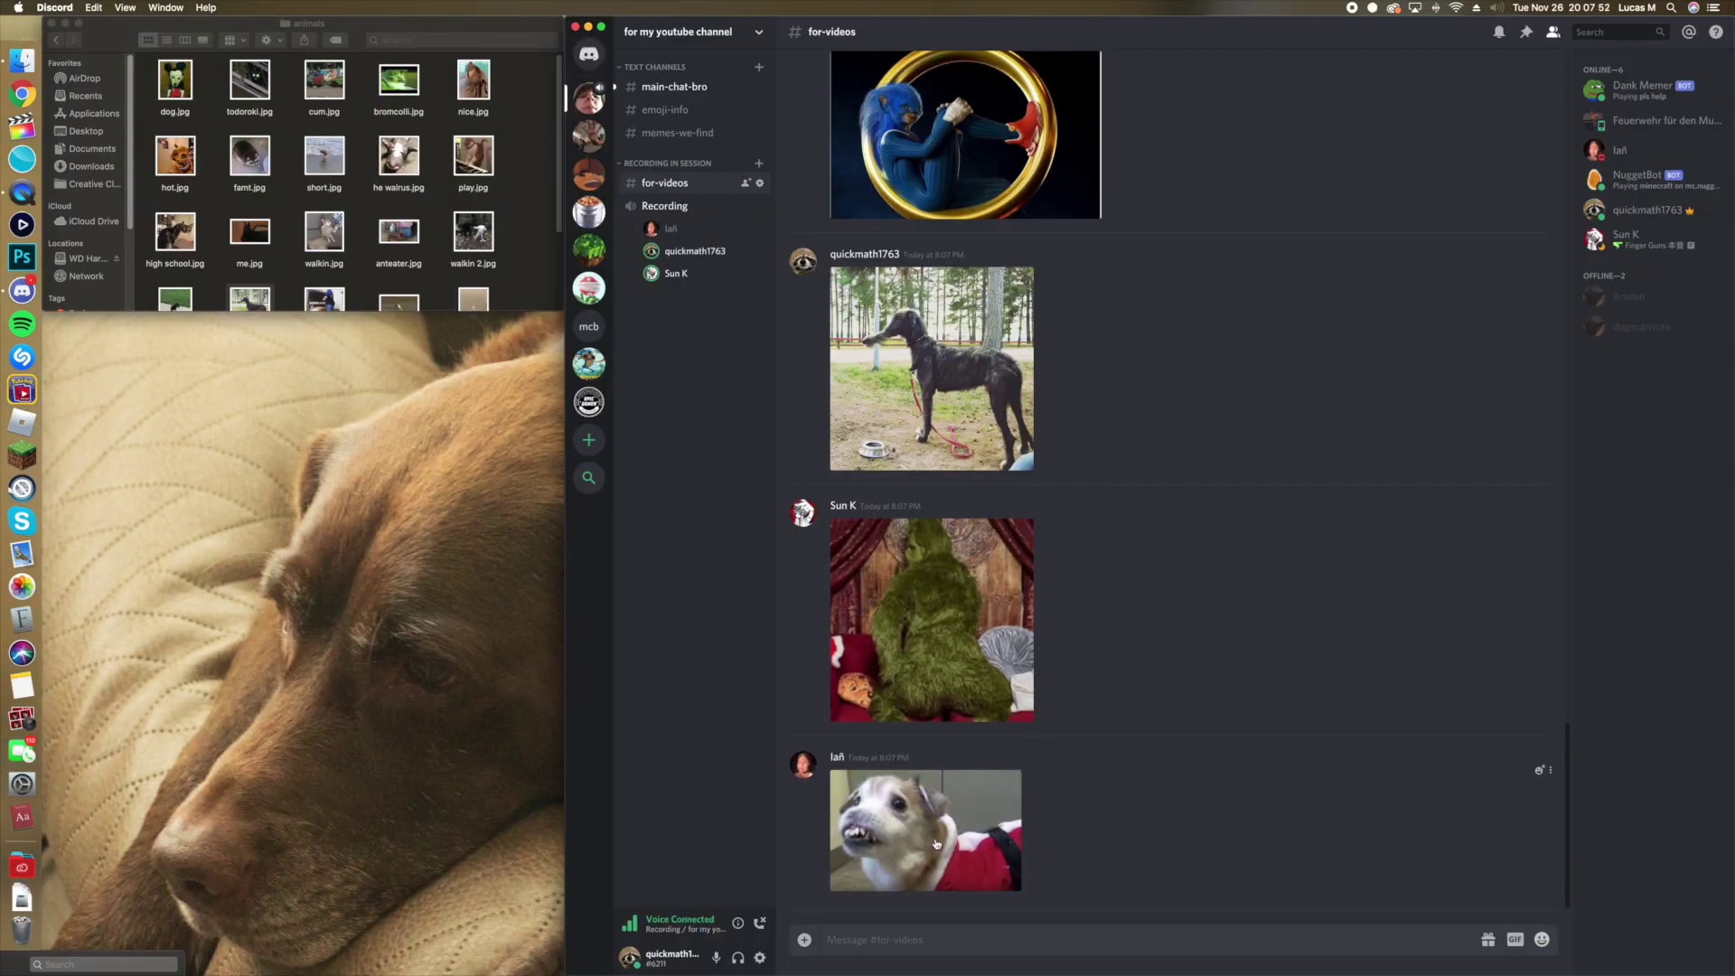
pyautogui.click(936, 843)
pyautogui.scroll(-3, 972, 396)
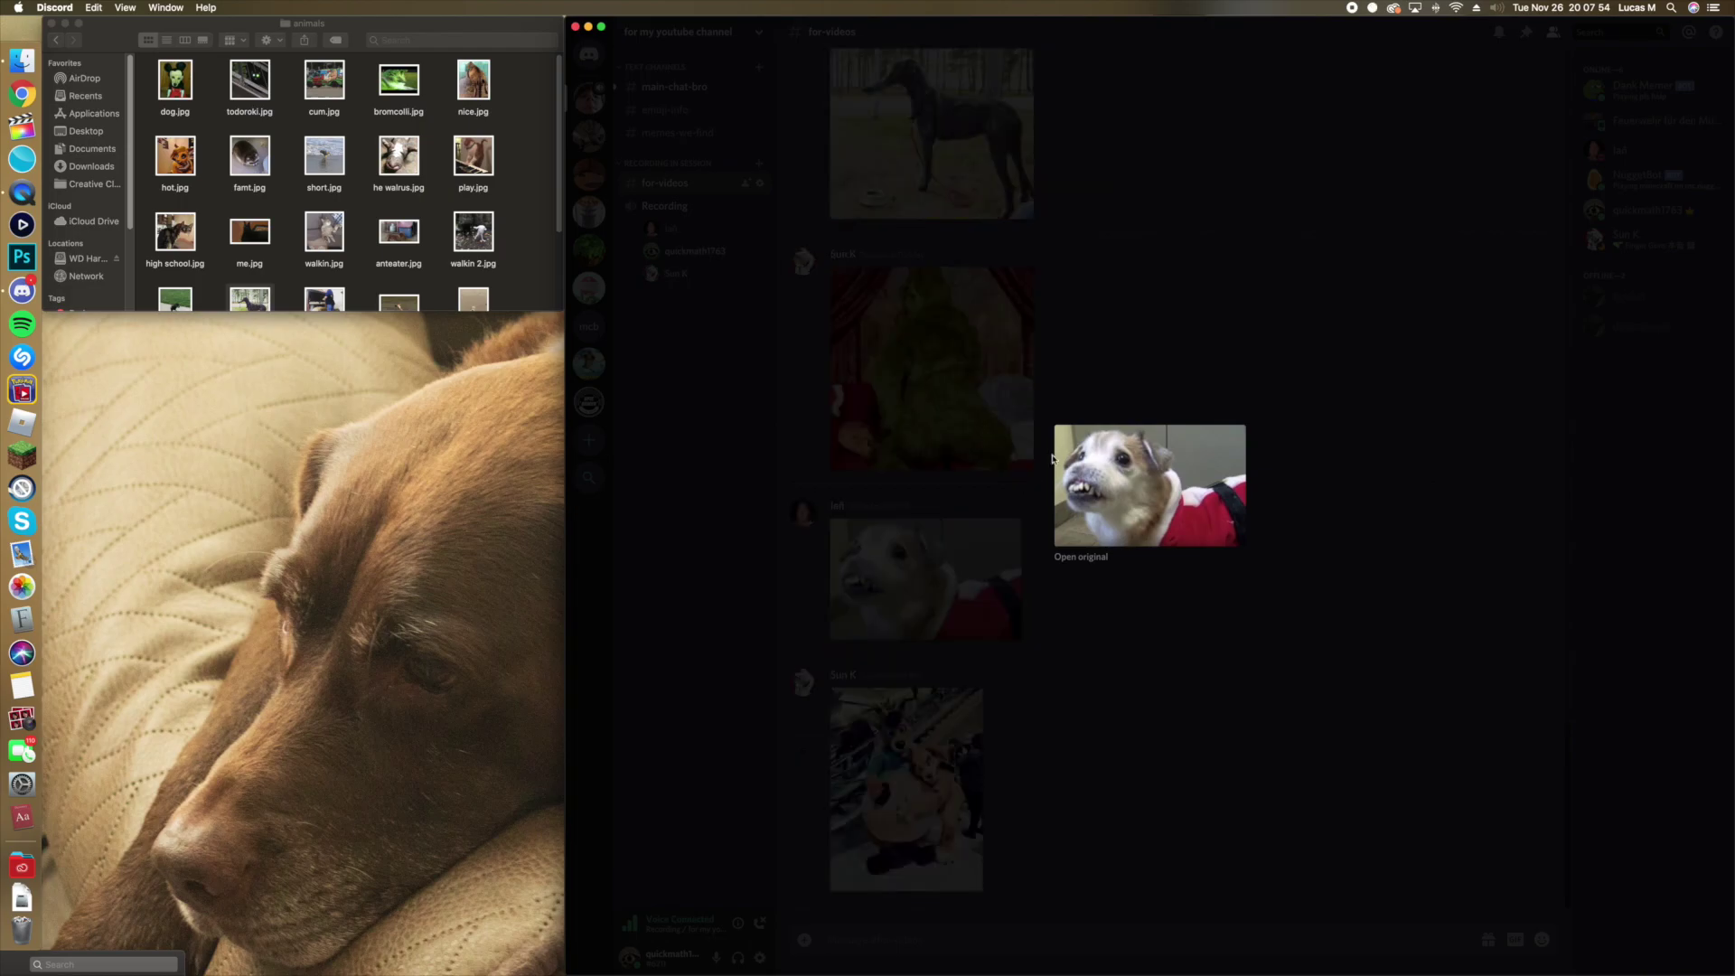
pyautogui.click(1125, 732)
# Preview the escalator costume photo, then upload hot.jpg to #for-videos
pyautogui.click(966, 732)
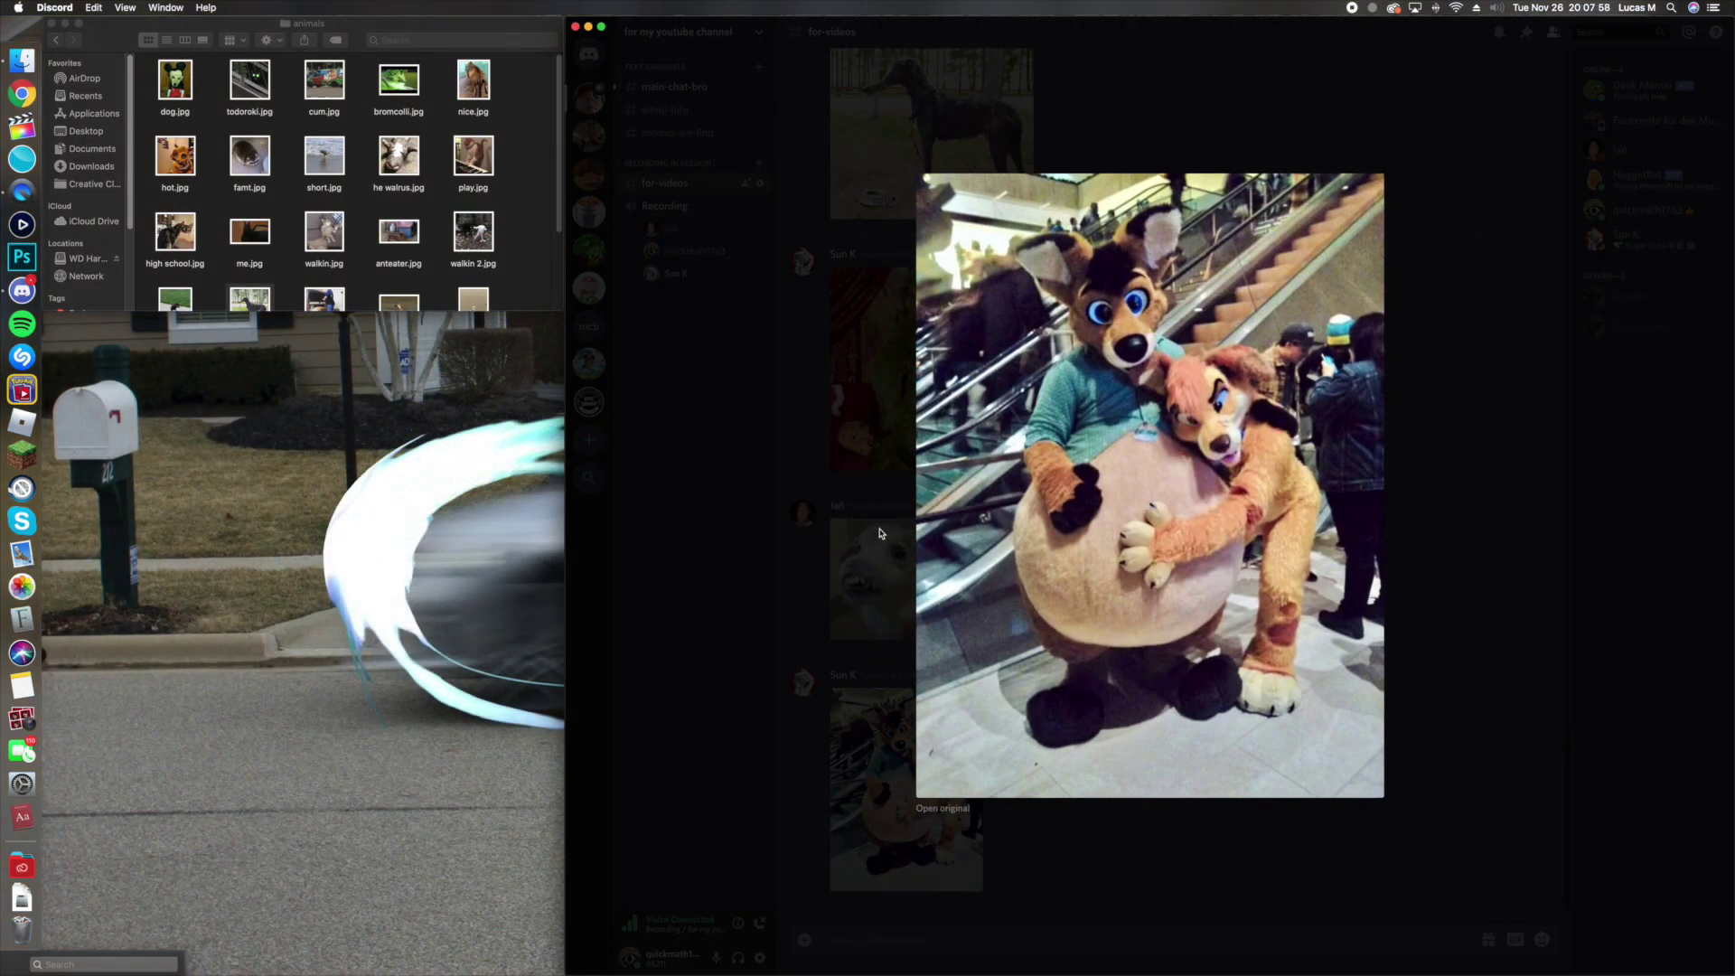
pyautogui.click(880, 533)
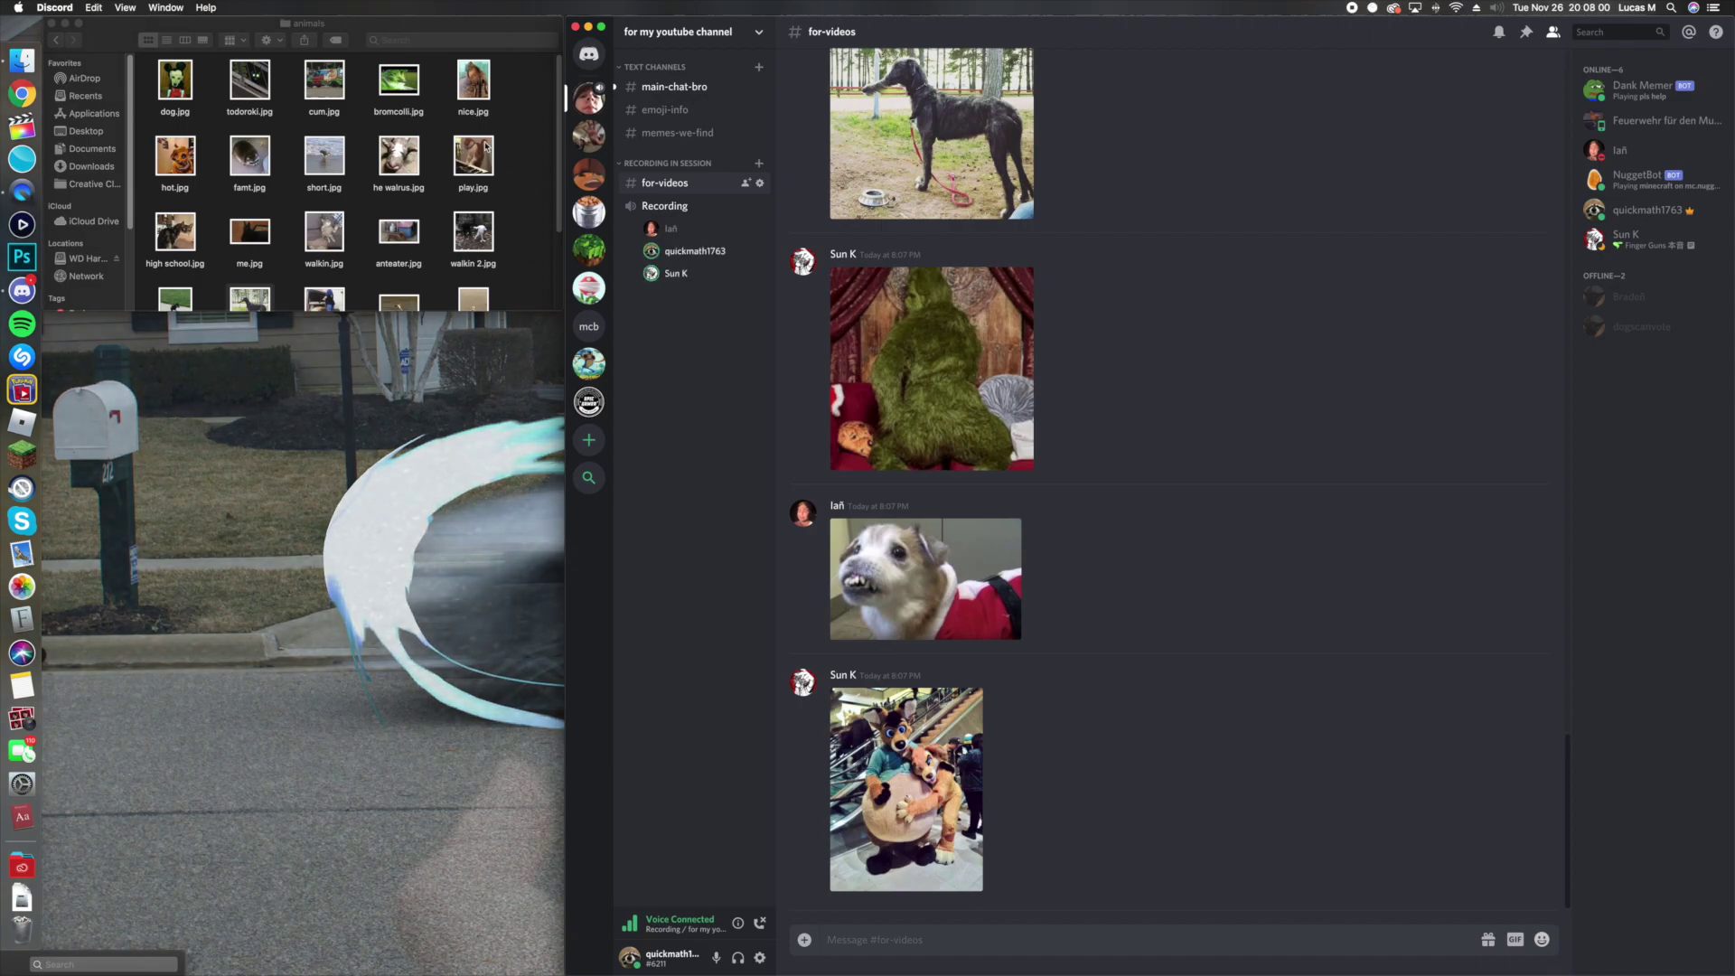
pyautogui.moveTo(175, 155); pyautogui.dragTo(1224, 628)
pyautogui.click(1272, 569)
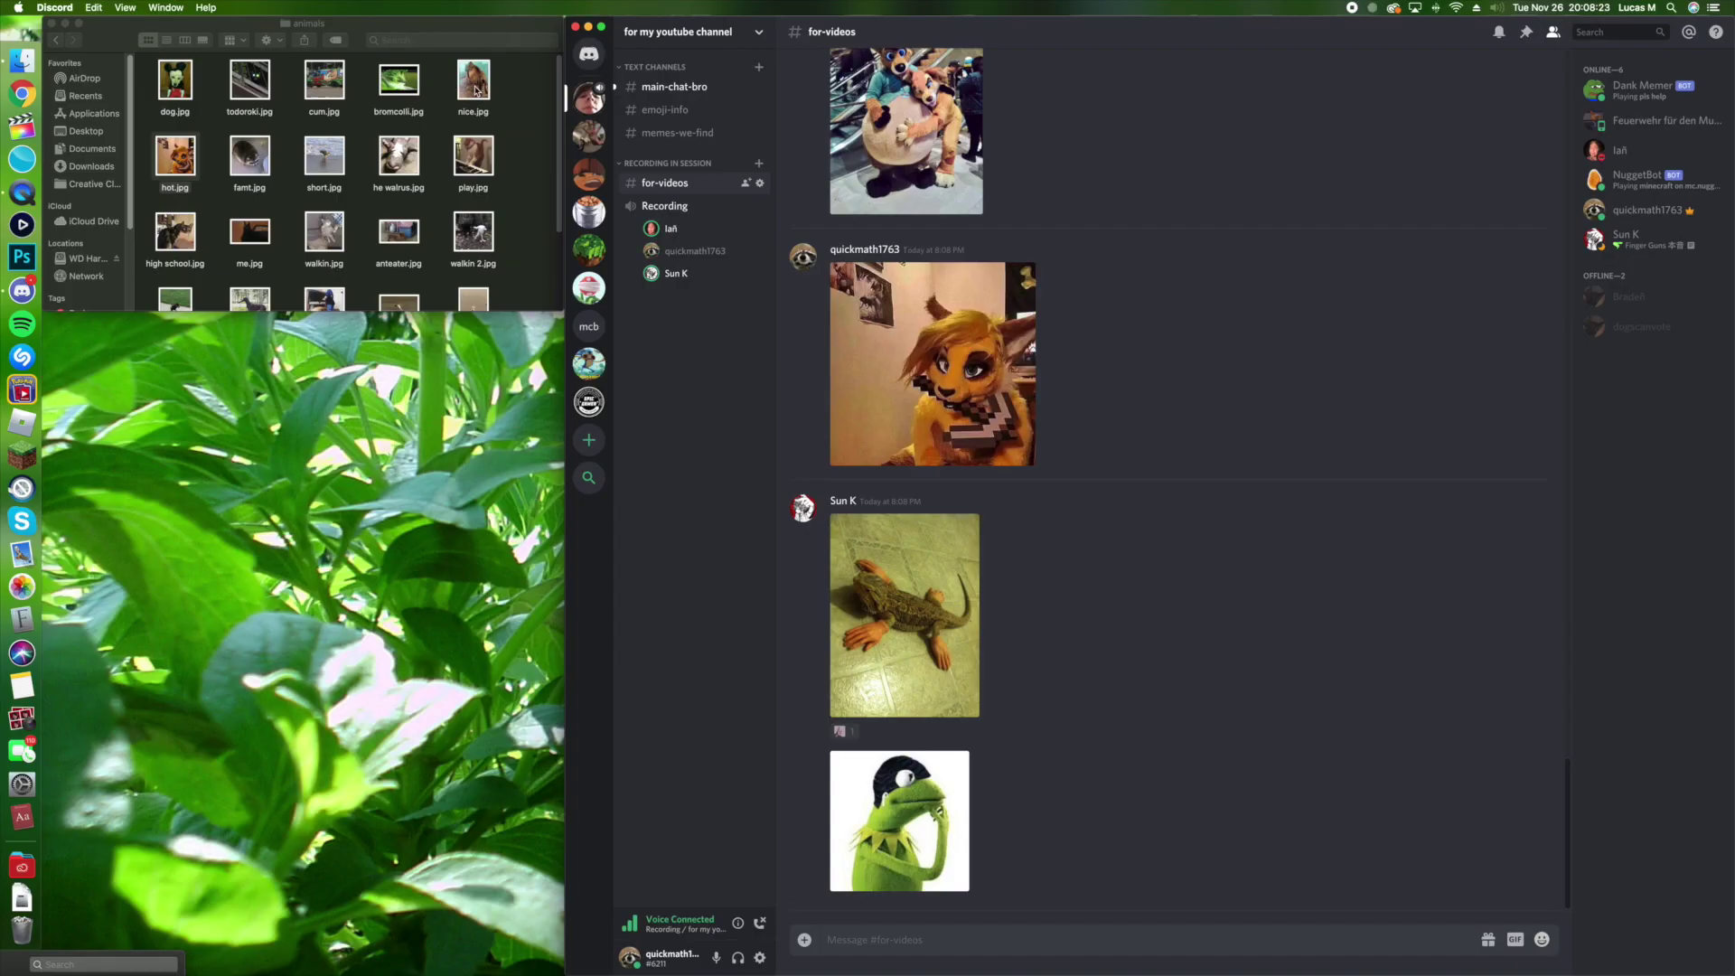
# Upload nice.jpg, the cat photo, from Finder into #for-videos
pyautogui.moveTo(472, 82); pyautogui.dragTo(1095, 497)
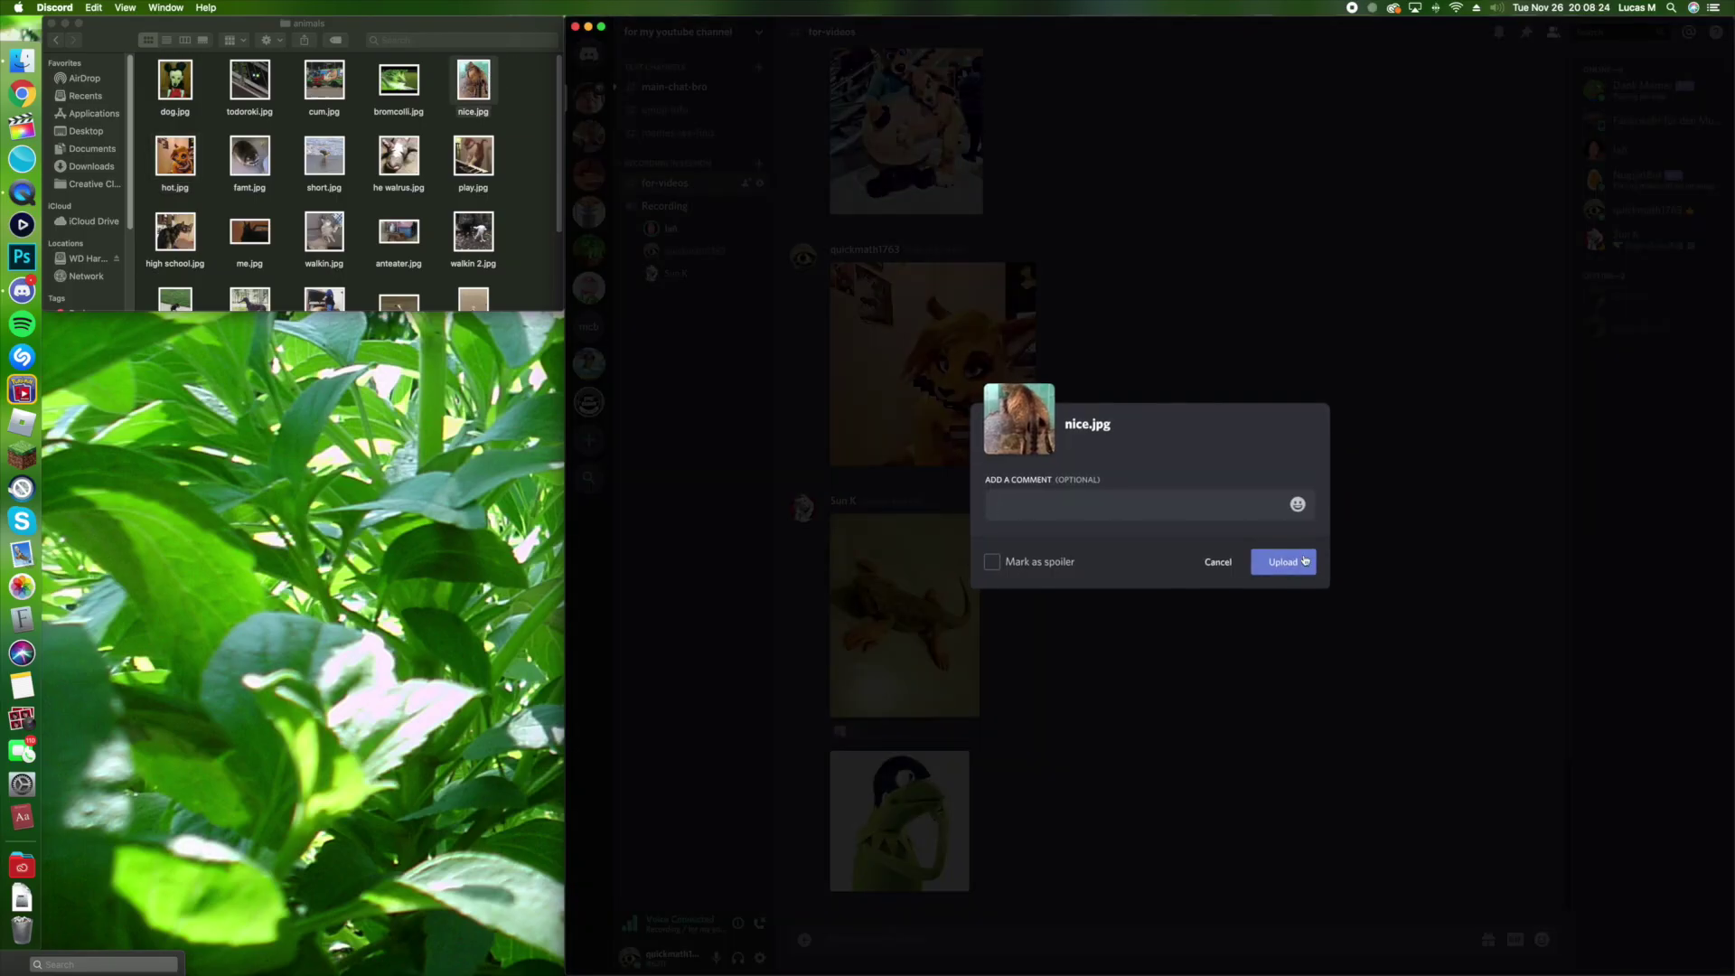
pyautogui.click(1284, 563)
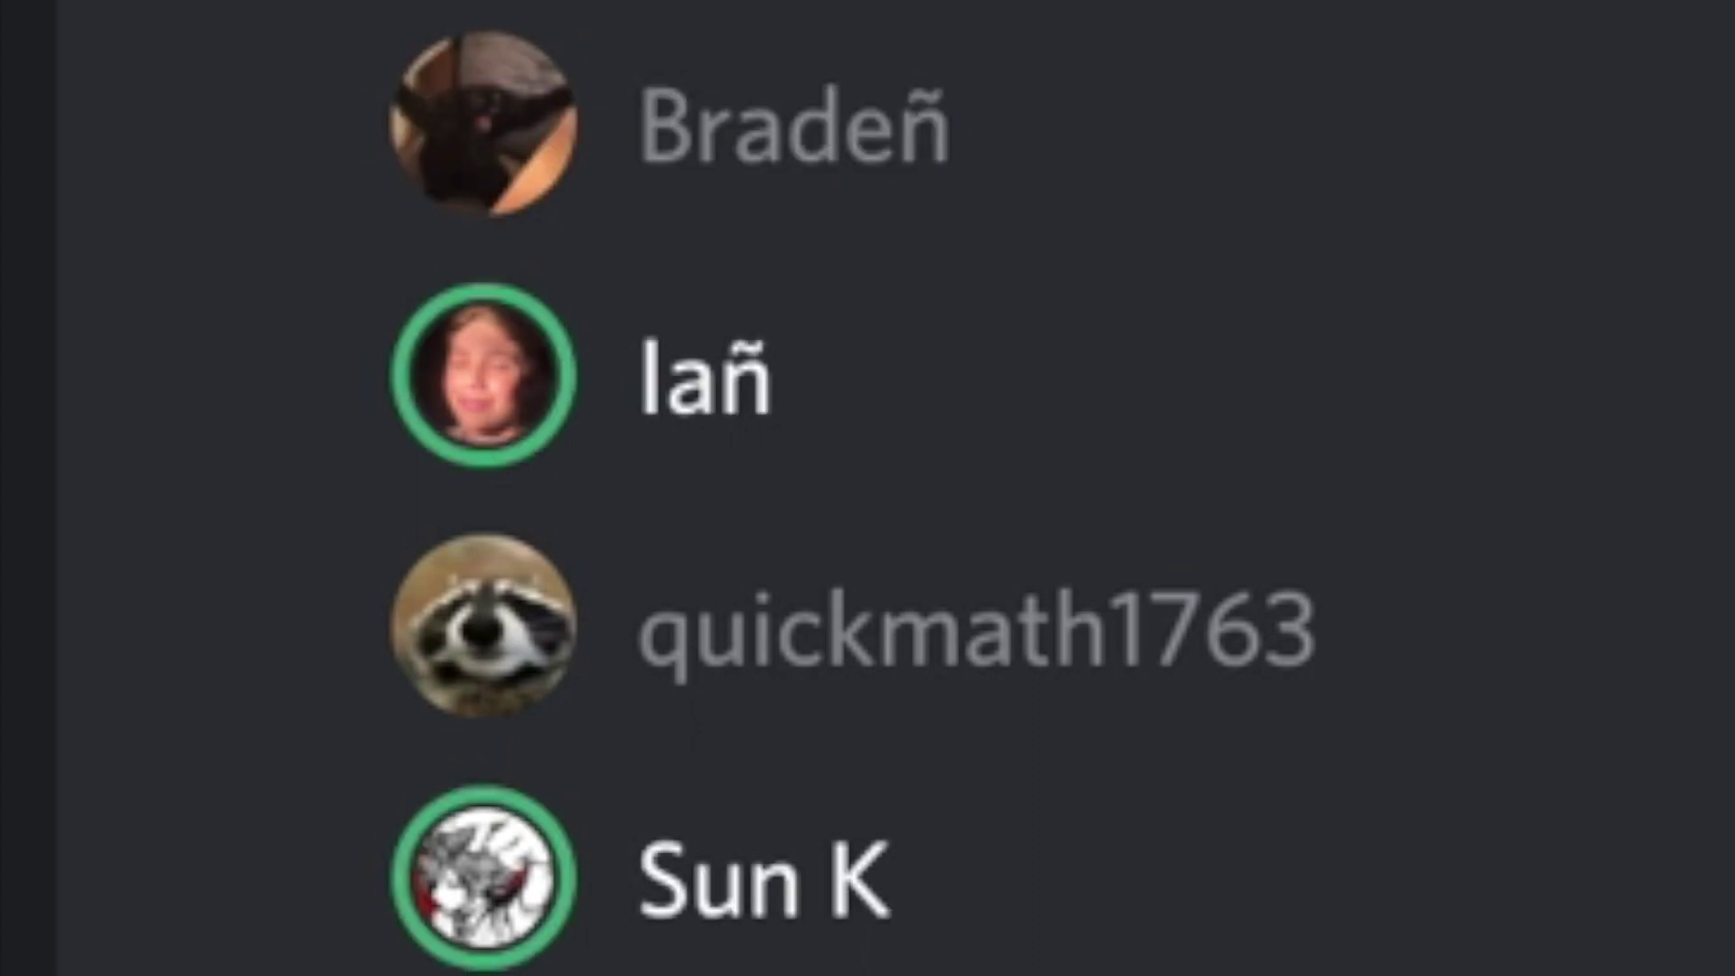
# Open the context menu of a member in the Recording voice channel
pyautogui.rightClick(973, 290)
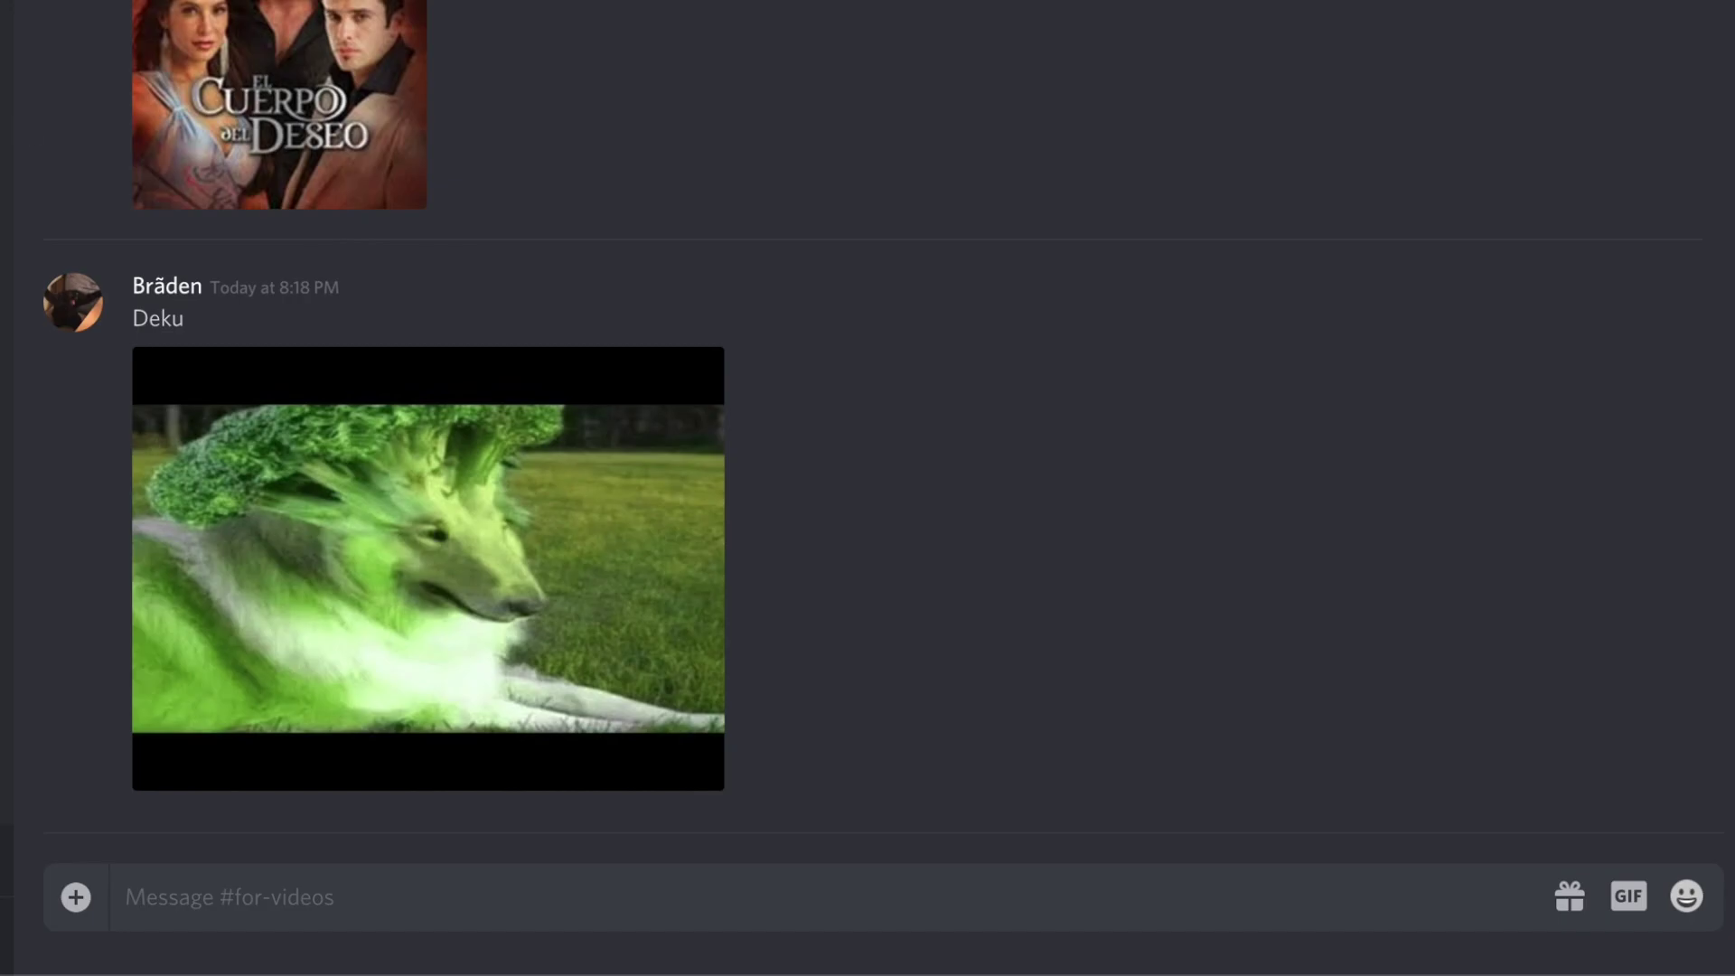
# Enlarge the broccoli 'Deku' dog image, then close the preview
pyautogui.click(365, 518)
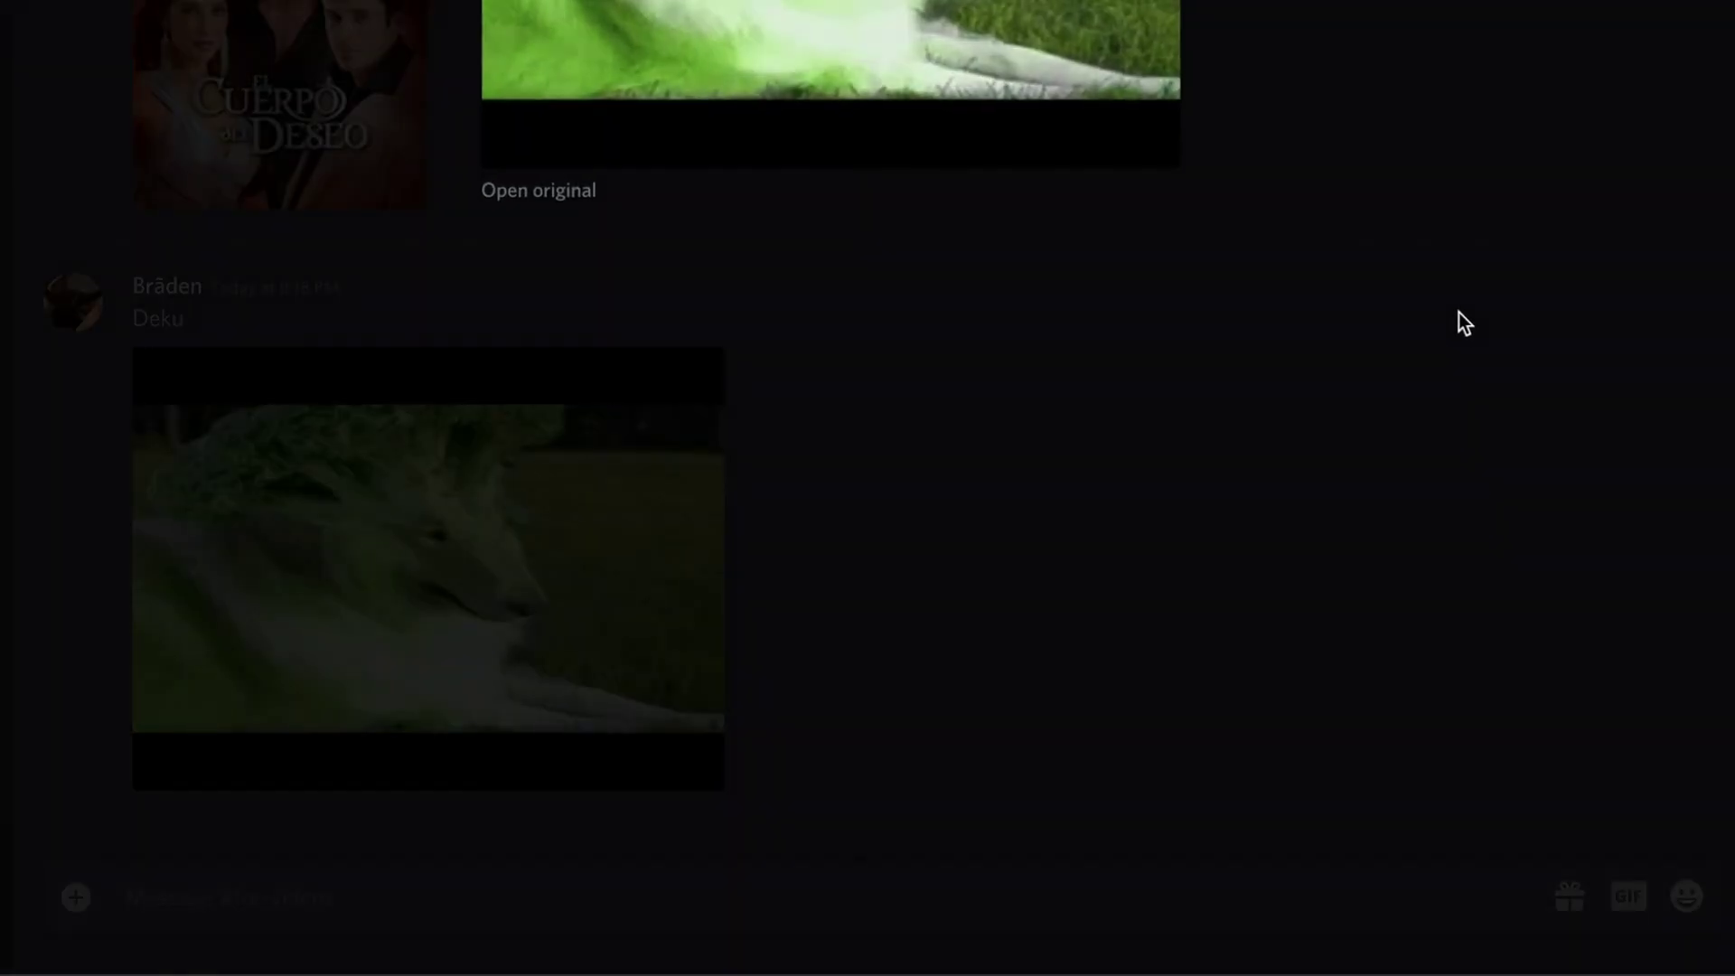
pyautogui.click(1458, 321)
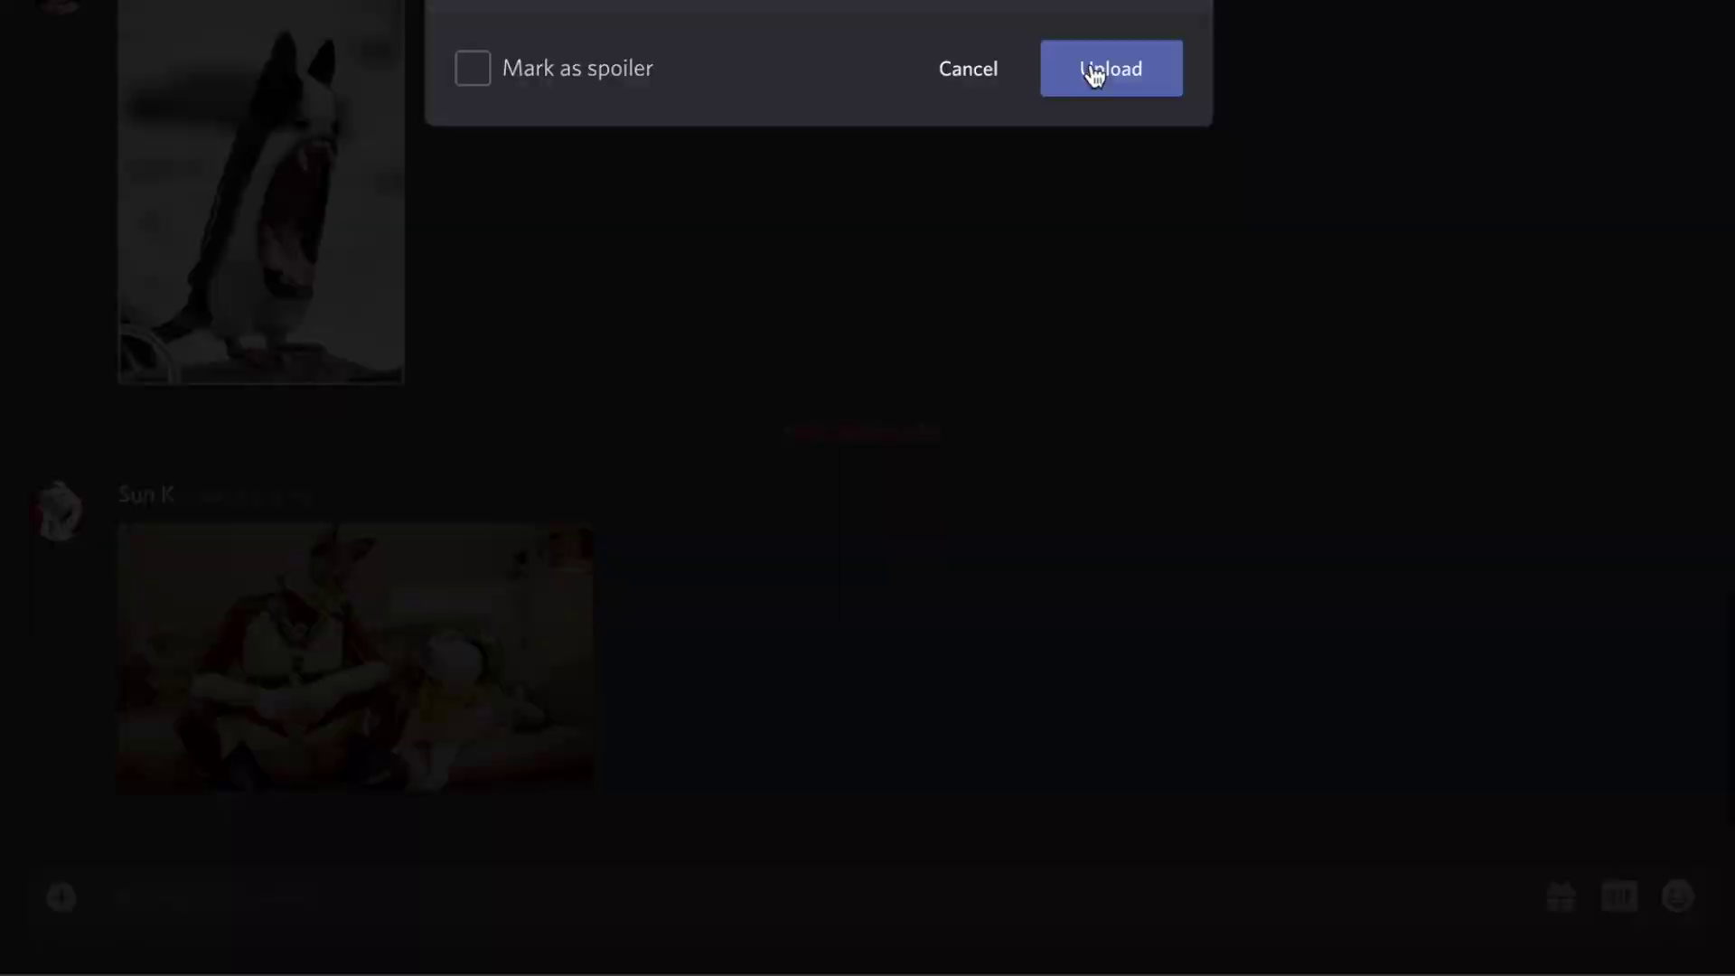
# Confirm the 'Who came first?' van image upload and preview it enlarged
pyautogui.click(1097, 70)
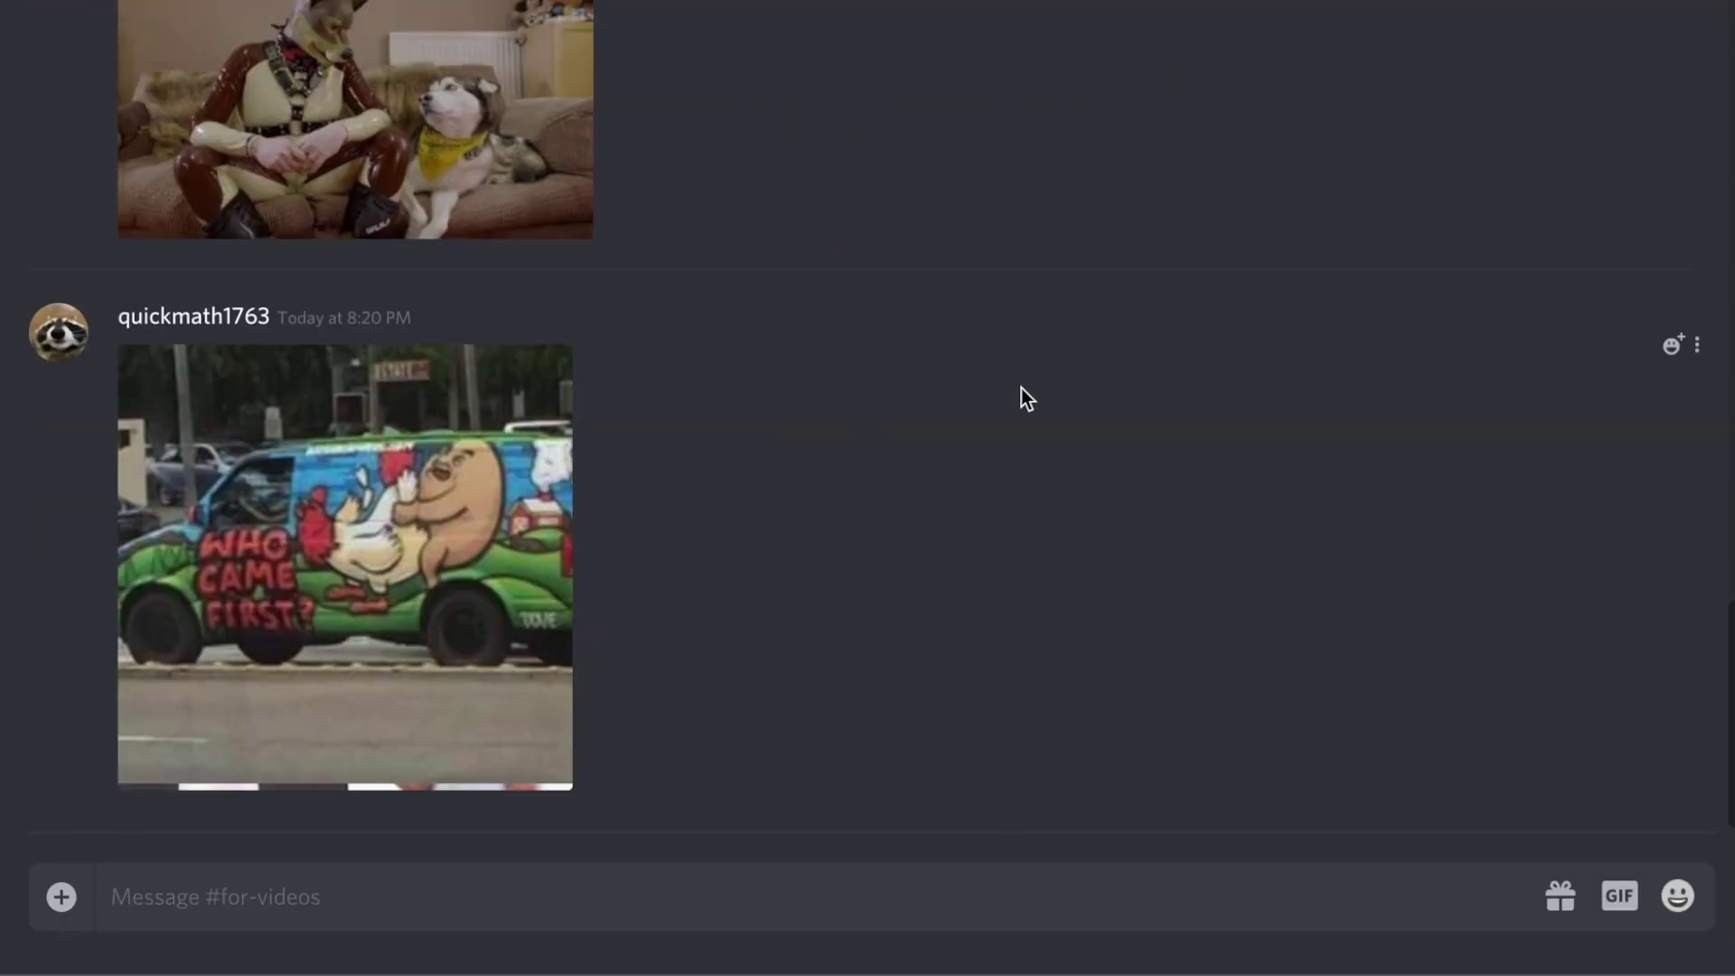
pyautogui.click(244, 466)
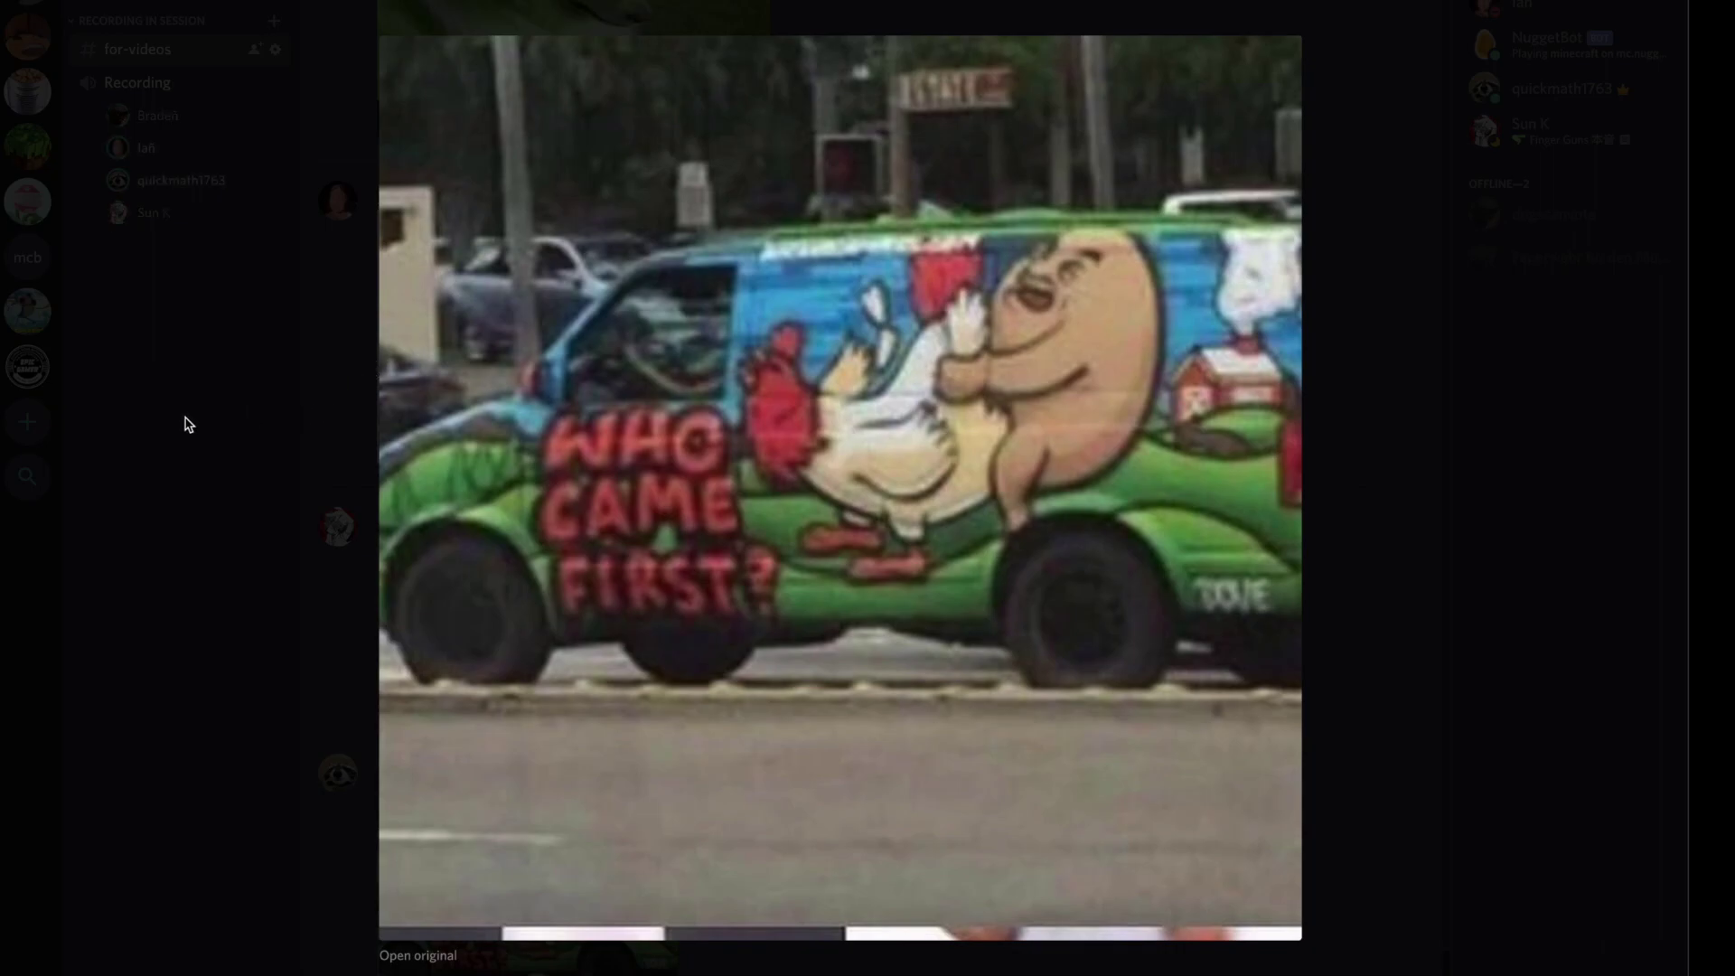
pyautogui.click(237, 355)
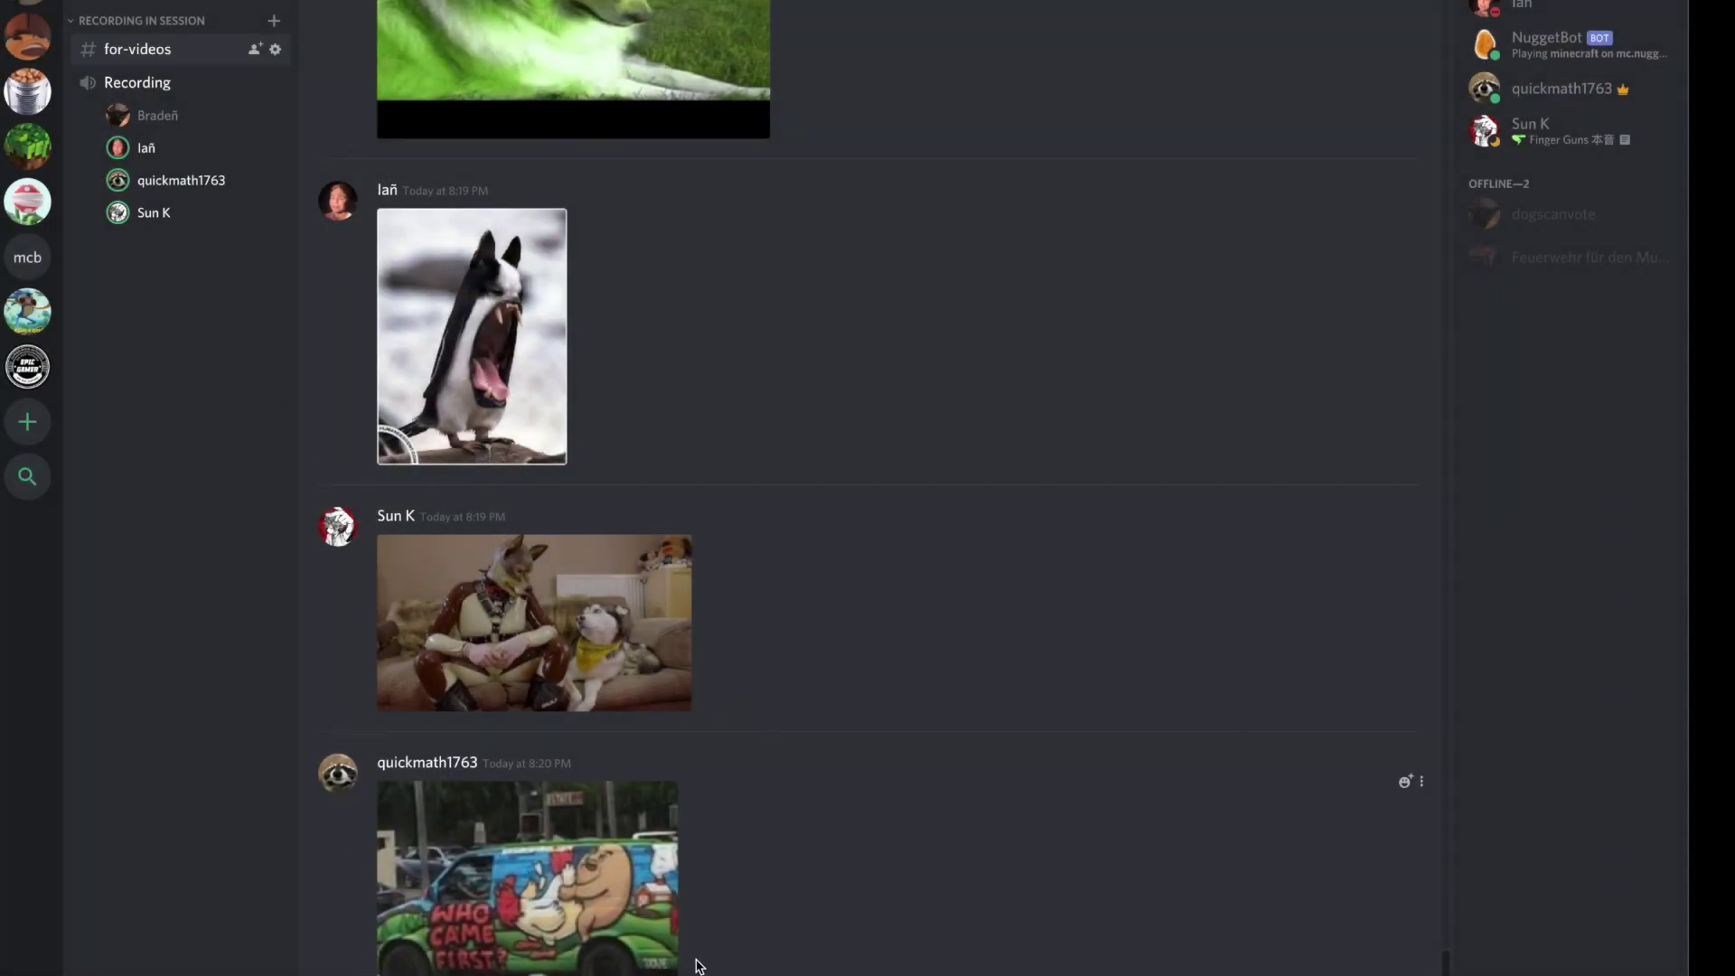
pyautogui.click(673, 965)
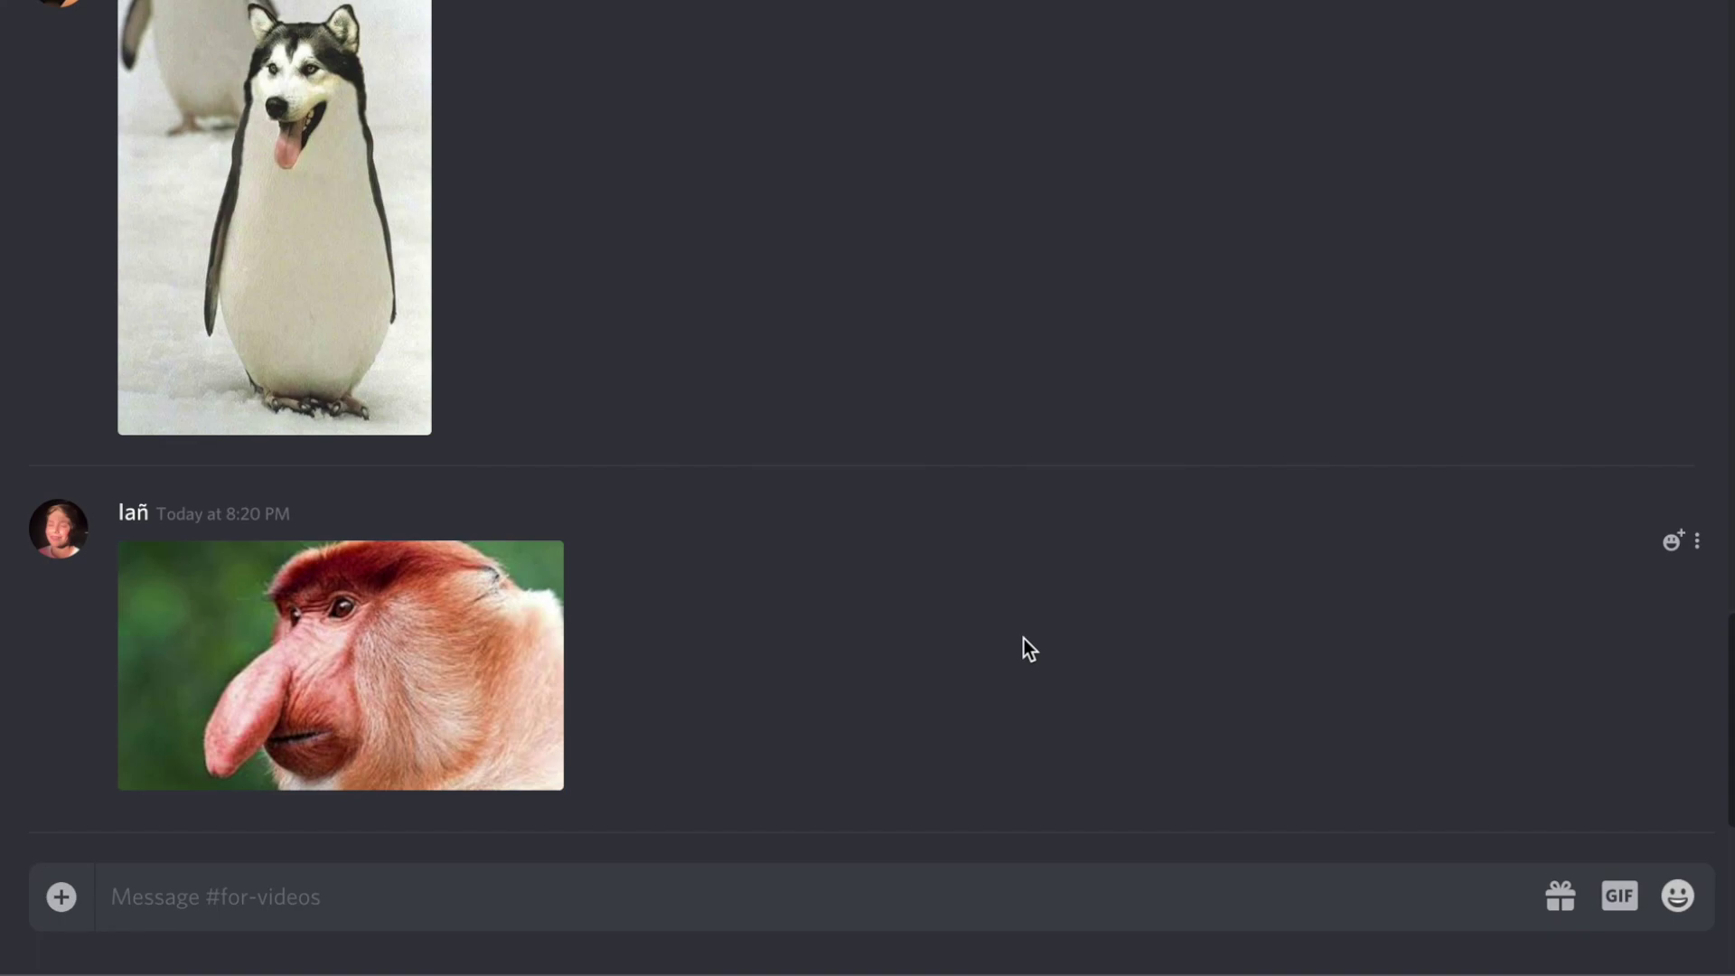
# Paste high school.jpg into #for-videos, then upload another image
pyautogui.hotkey('ctrl', 'v')
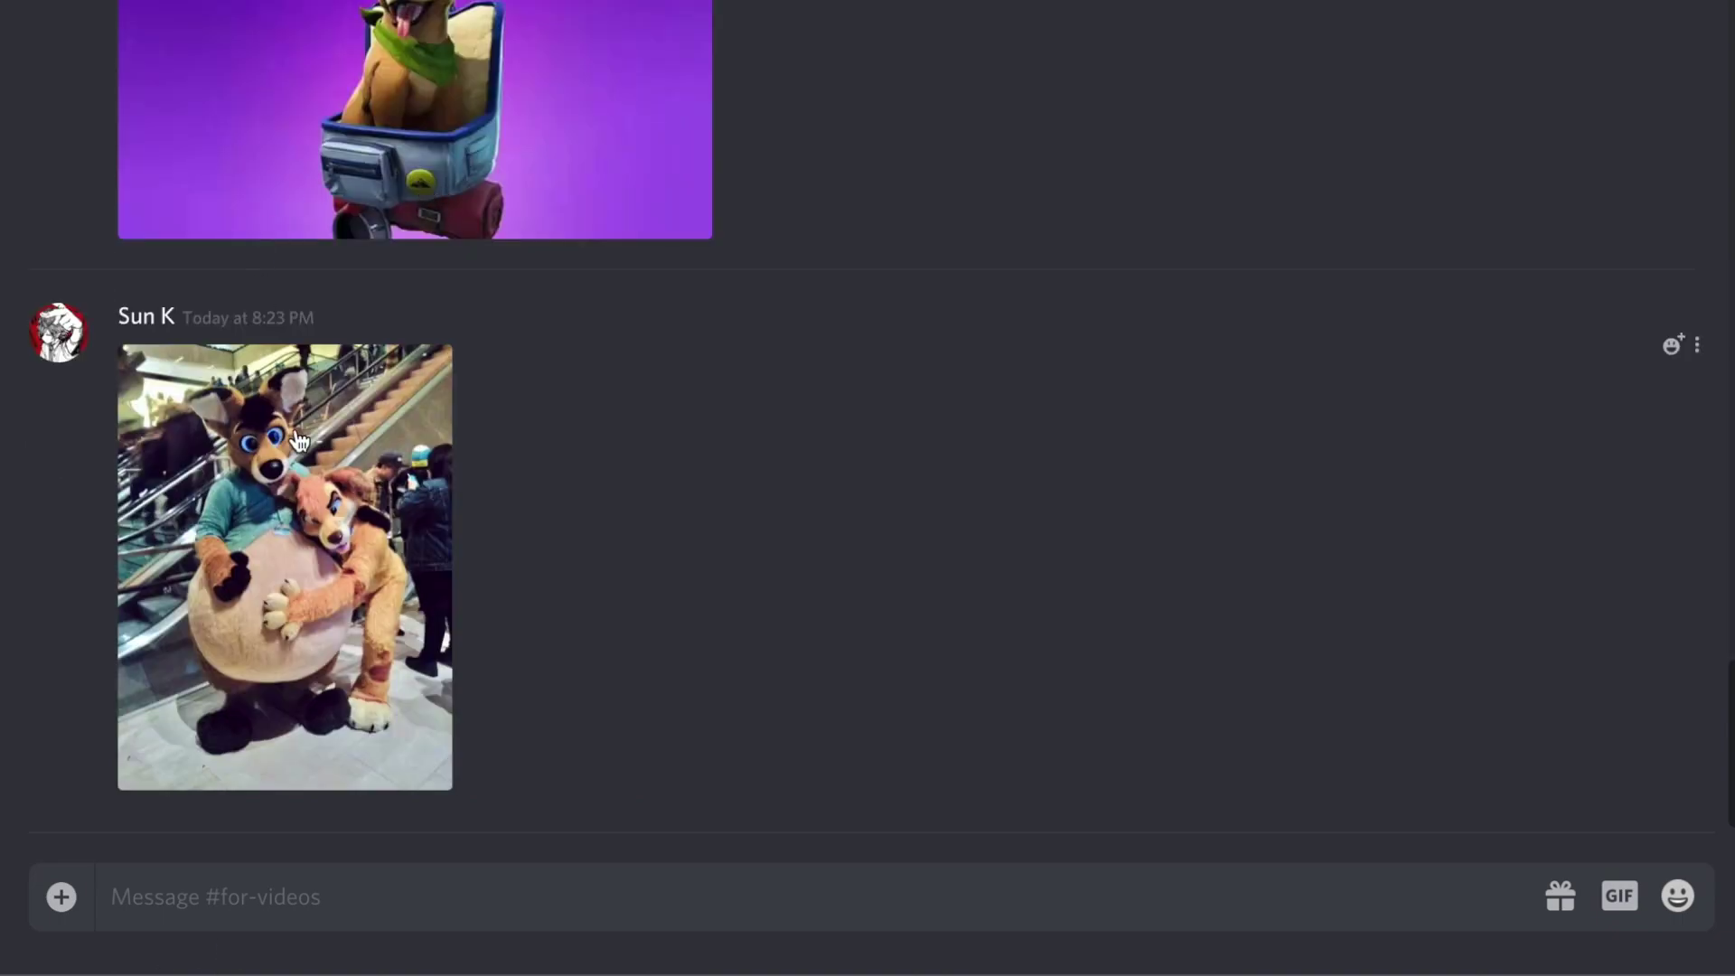
pyautogui.scroll(5, 867, 407)
pyautogui.scroll(5, 869, 406)
pyautogui.scroll(5, 867, 407)
pyautogui.scroll(5, 867, 406)
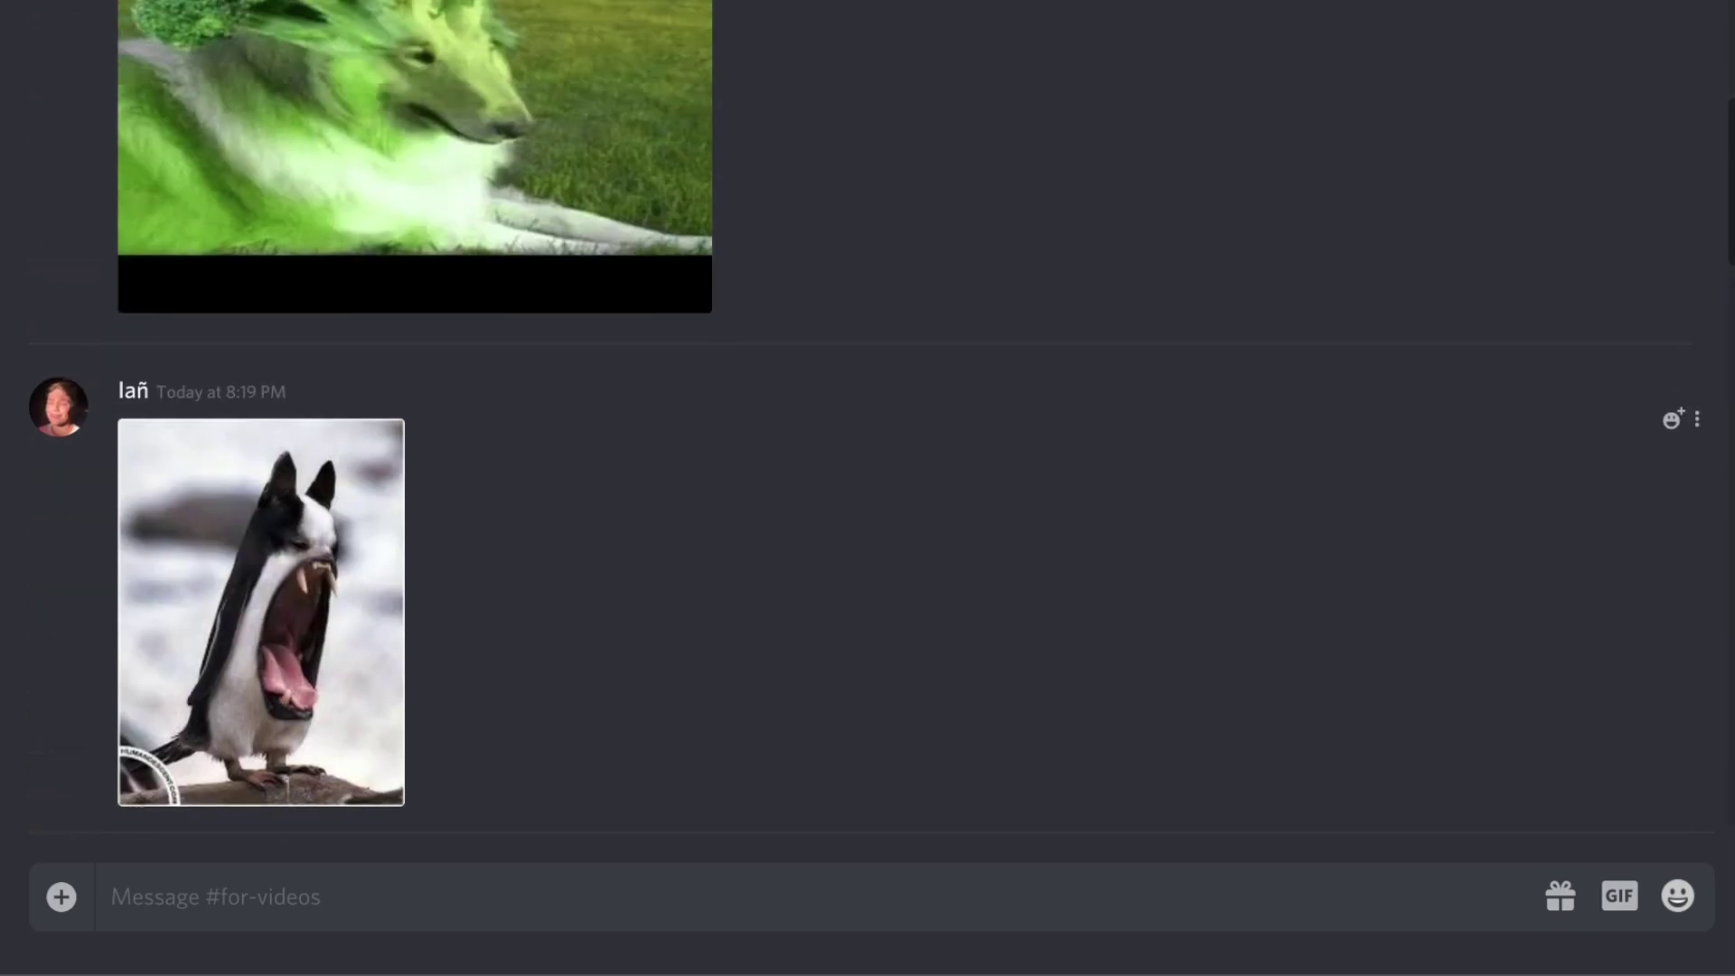
pyautogui.scroll(5, 868, 408)
pyautogui.scroll(5, 868, 407)
pyautogui.scroll(5, 868, 406)
pyautogui.scroll(5, 868, 407)
pyautogui.scroll(5, 868, 407)
pyautogui.scroll(5, 868, 407)
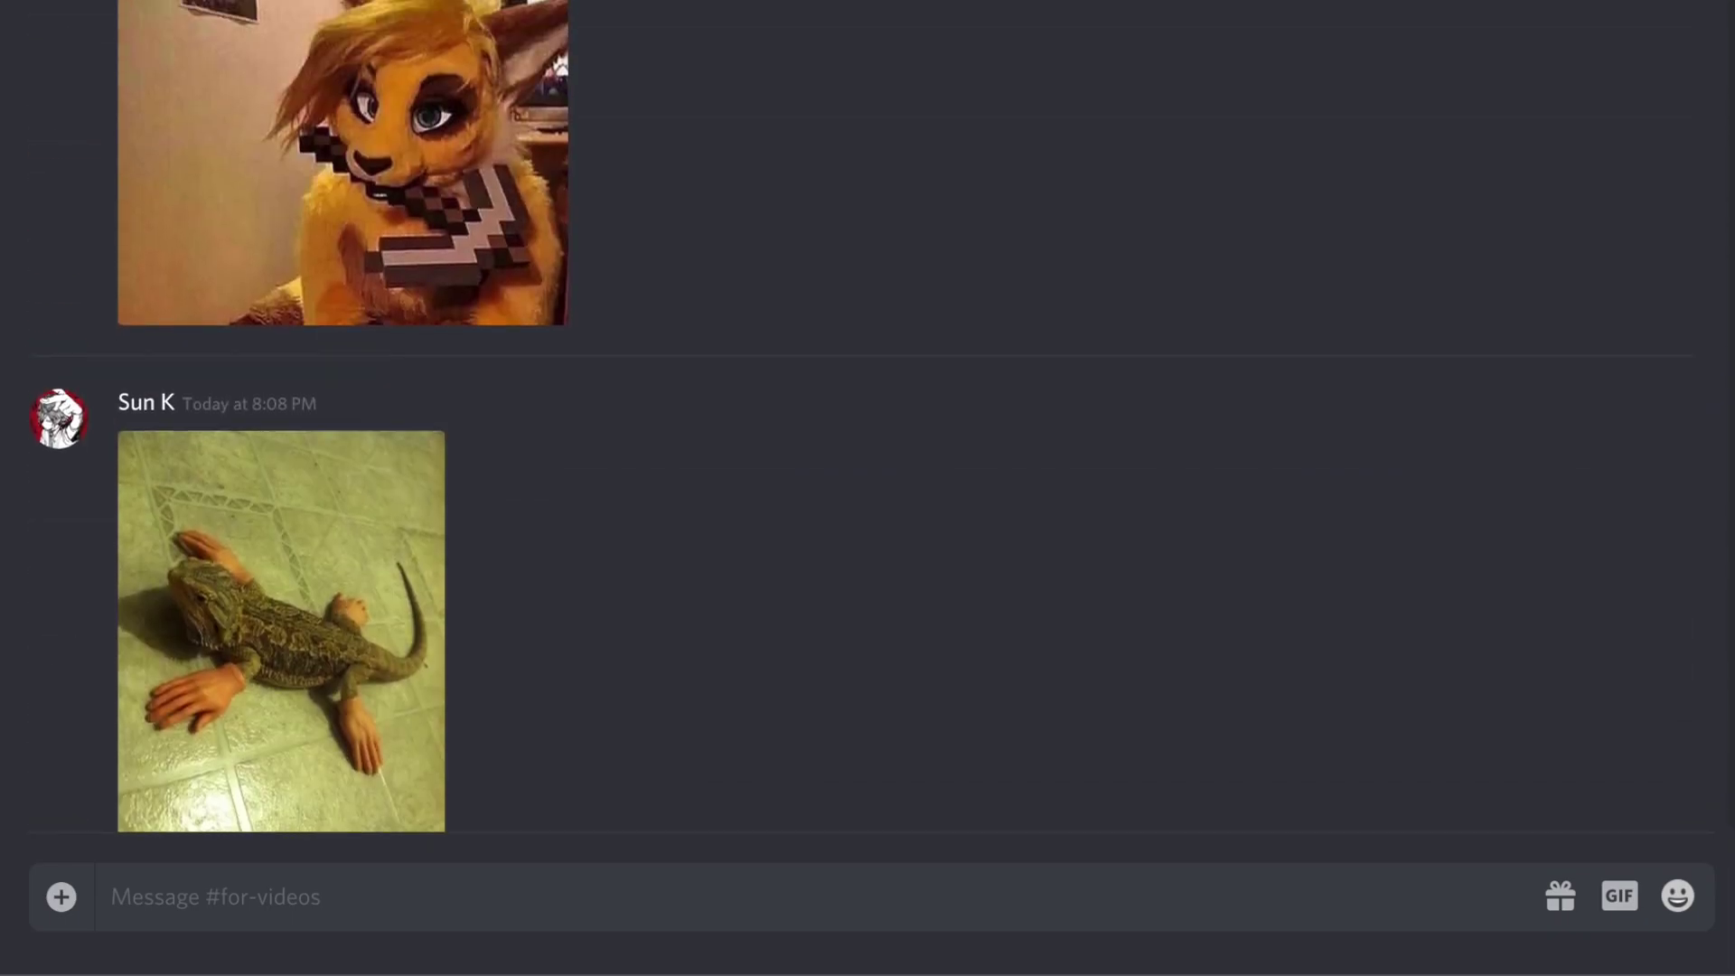
pyautogui.scroll(2, 868, 407)
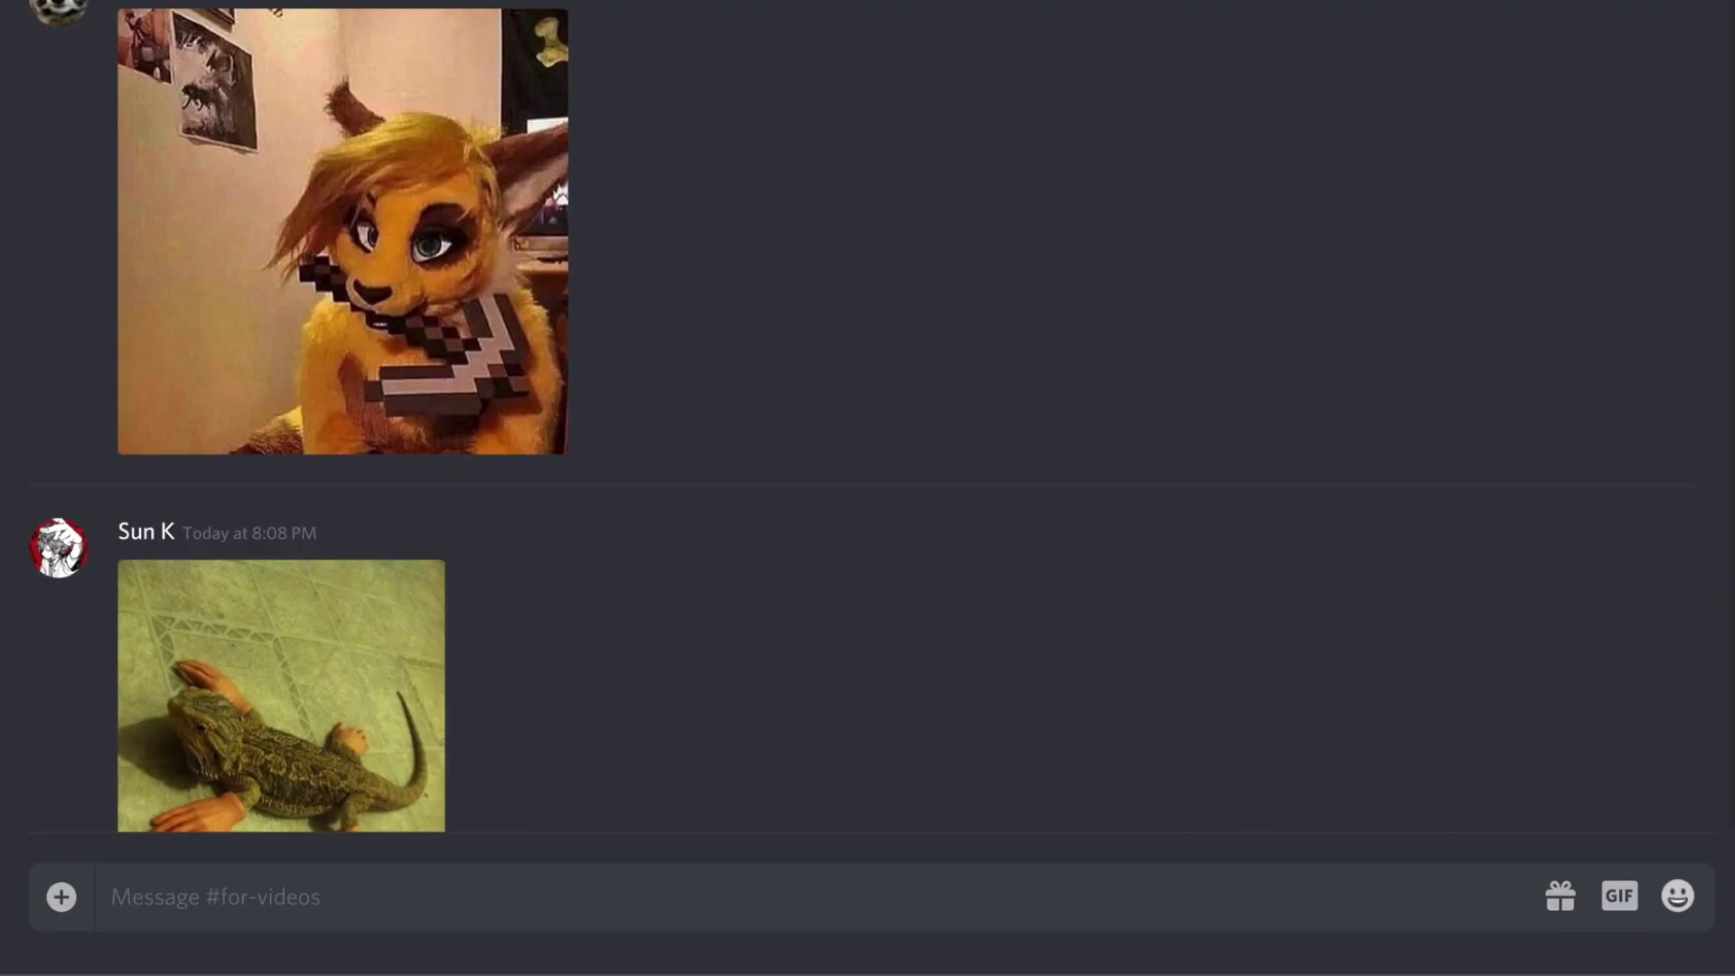
pyautogui.scroll(-2, 867, 406)
pyautogui.scroll(-5, 867, 408)
pyautogui.scroll(-2, 869, 407)
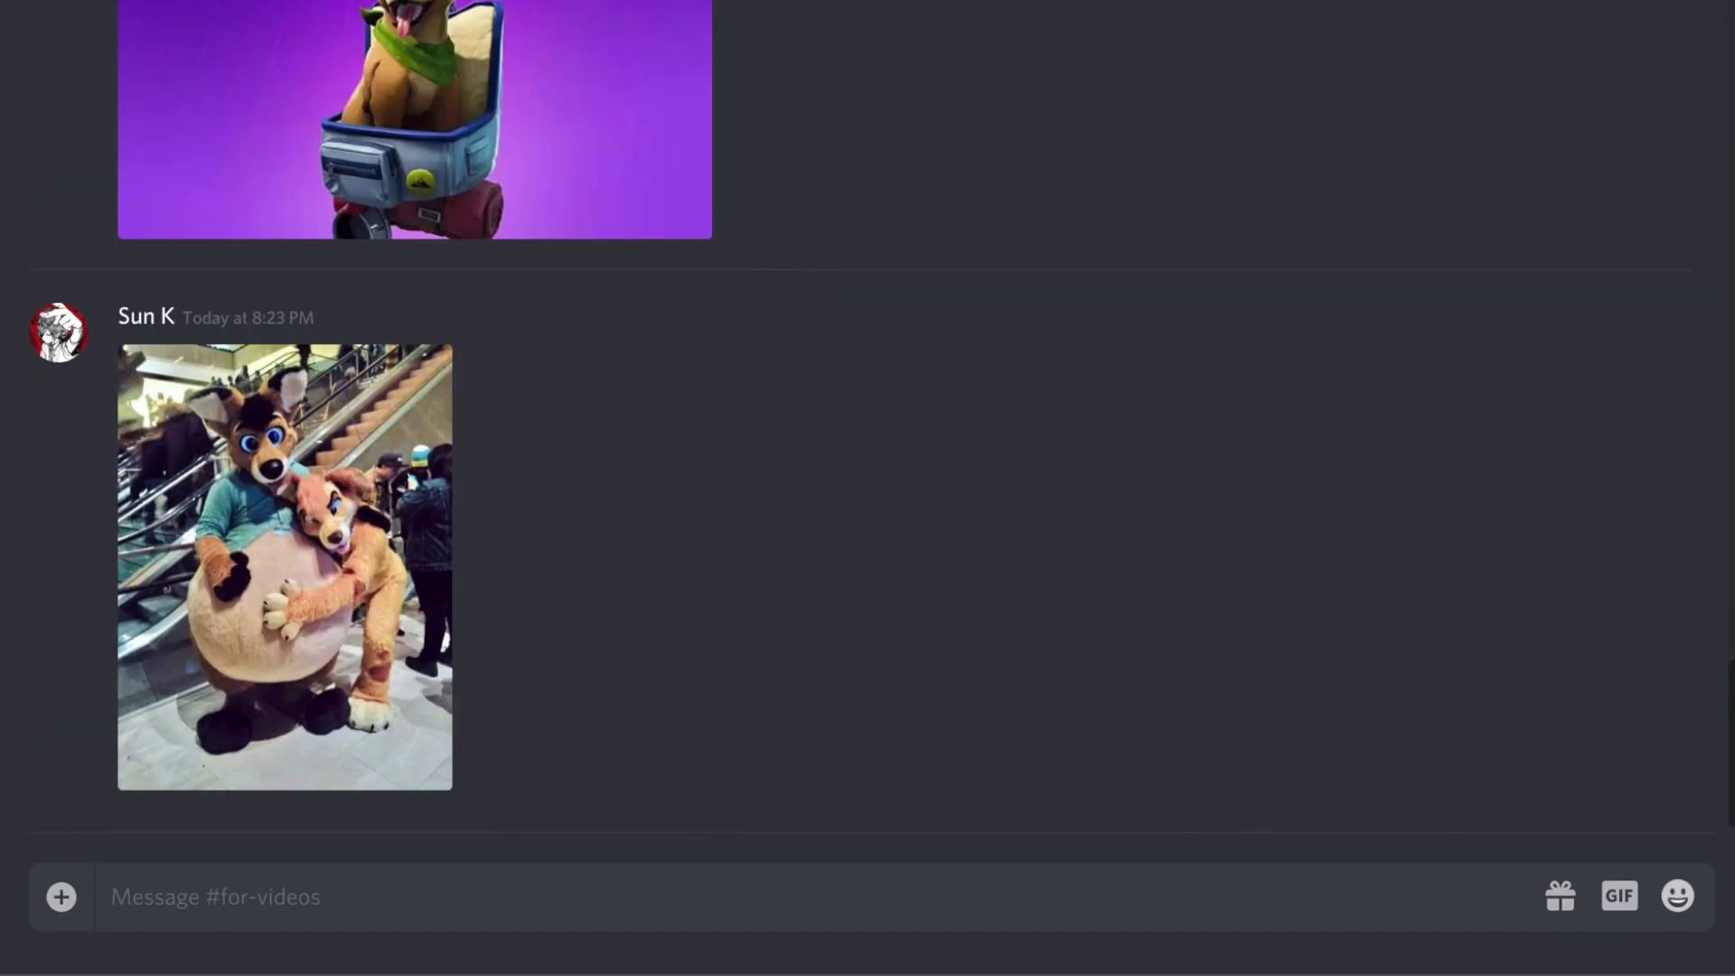
pyautogui.scroll(-3, 544, 488)
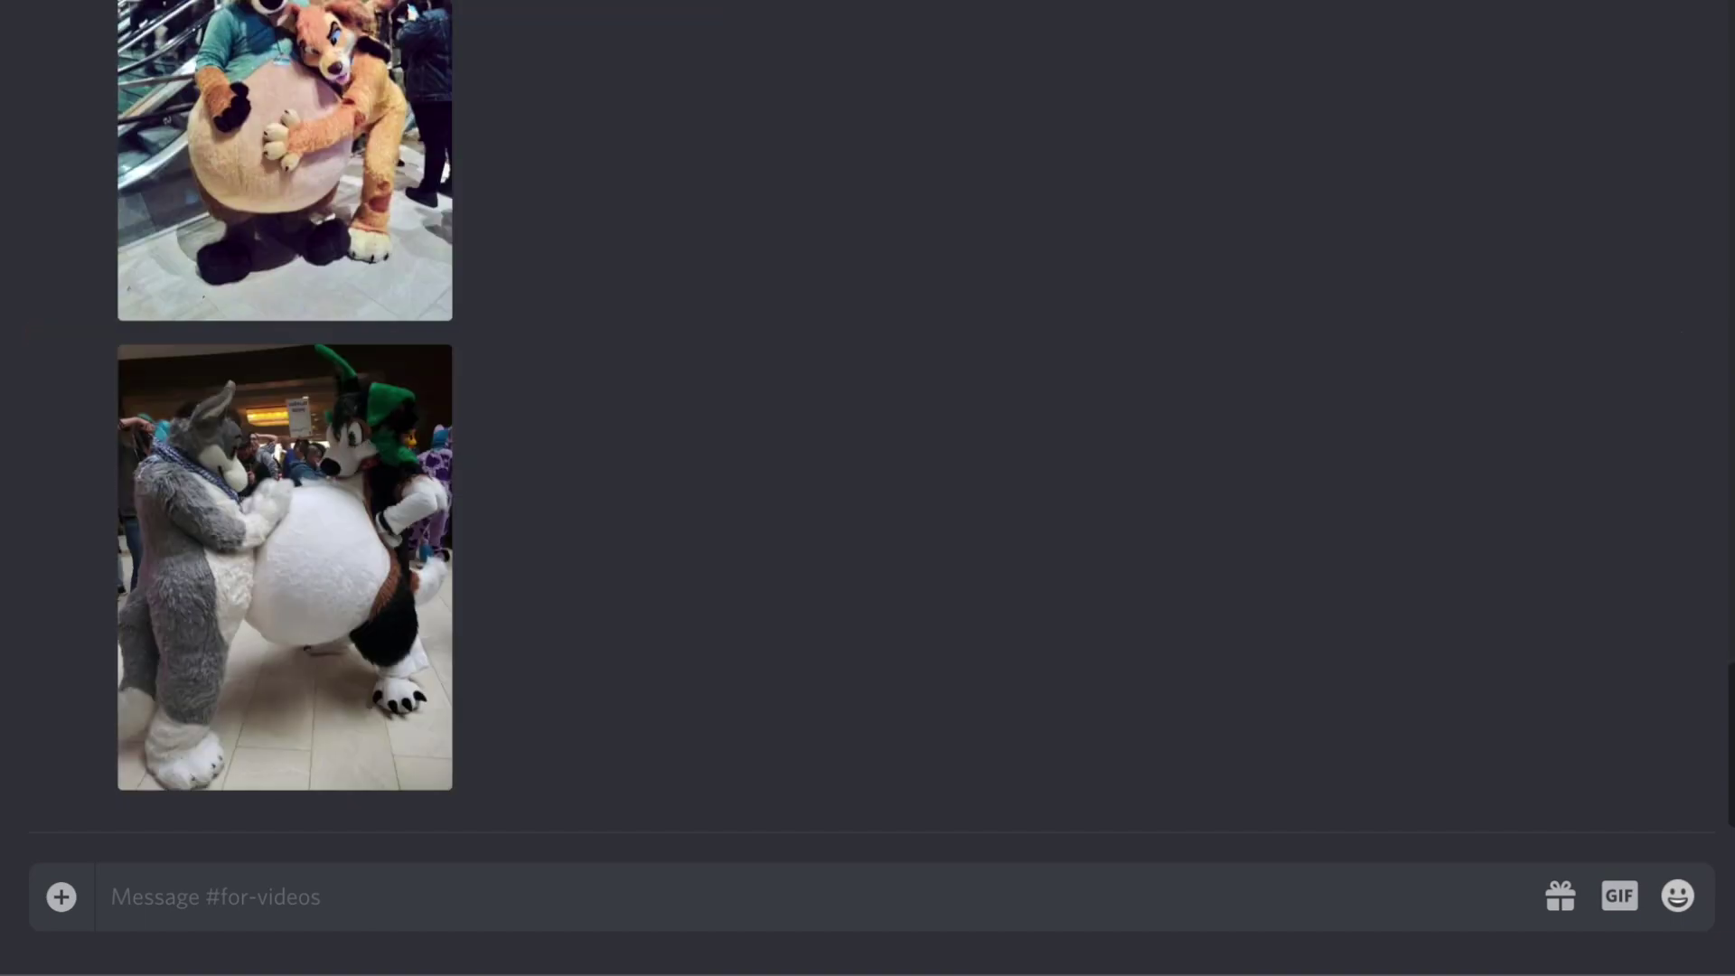
pyautogui.scroll(-3, 930, 350)
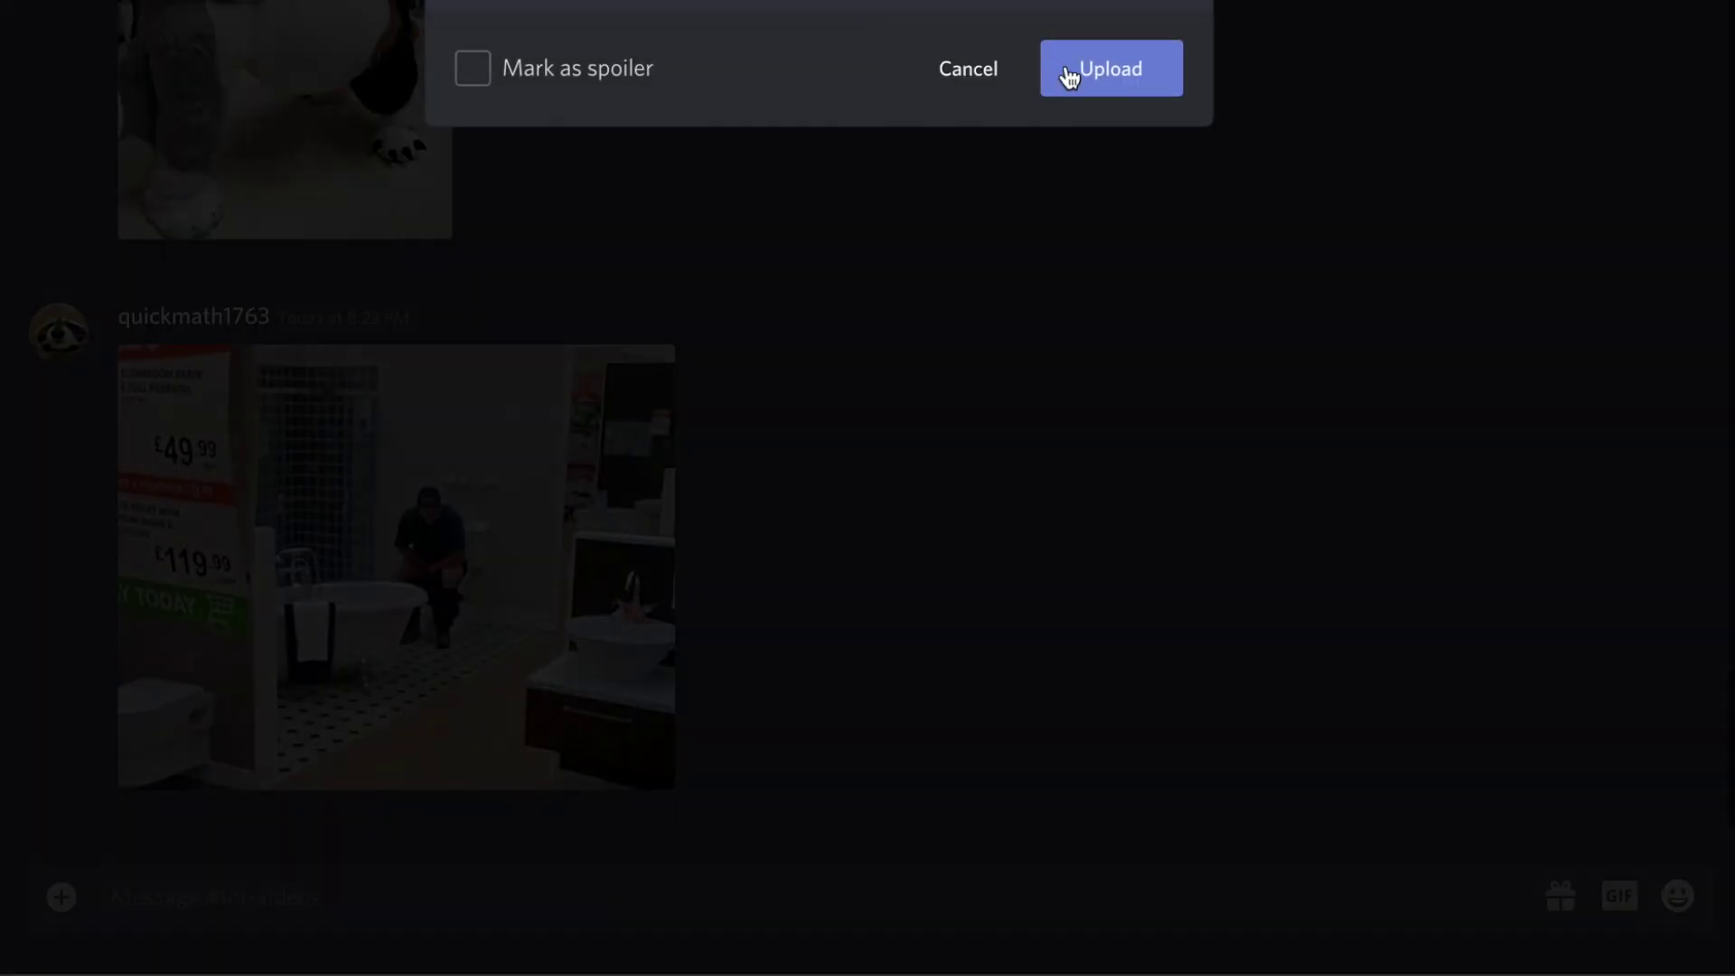
pyautogui.click(1072, 73)
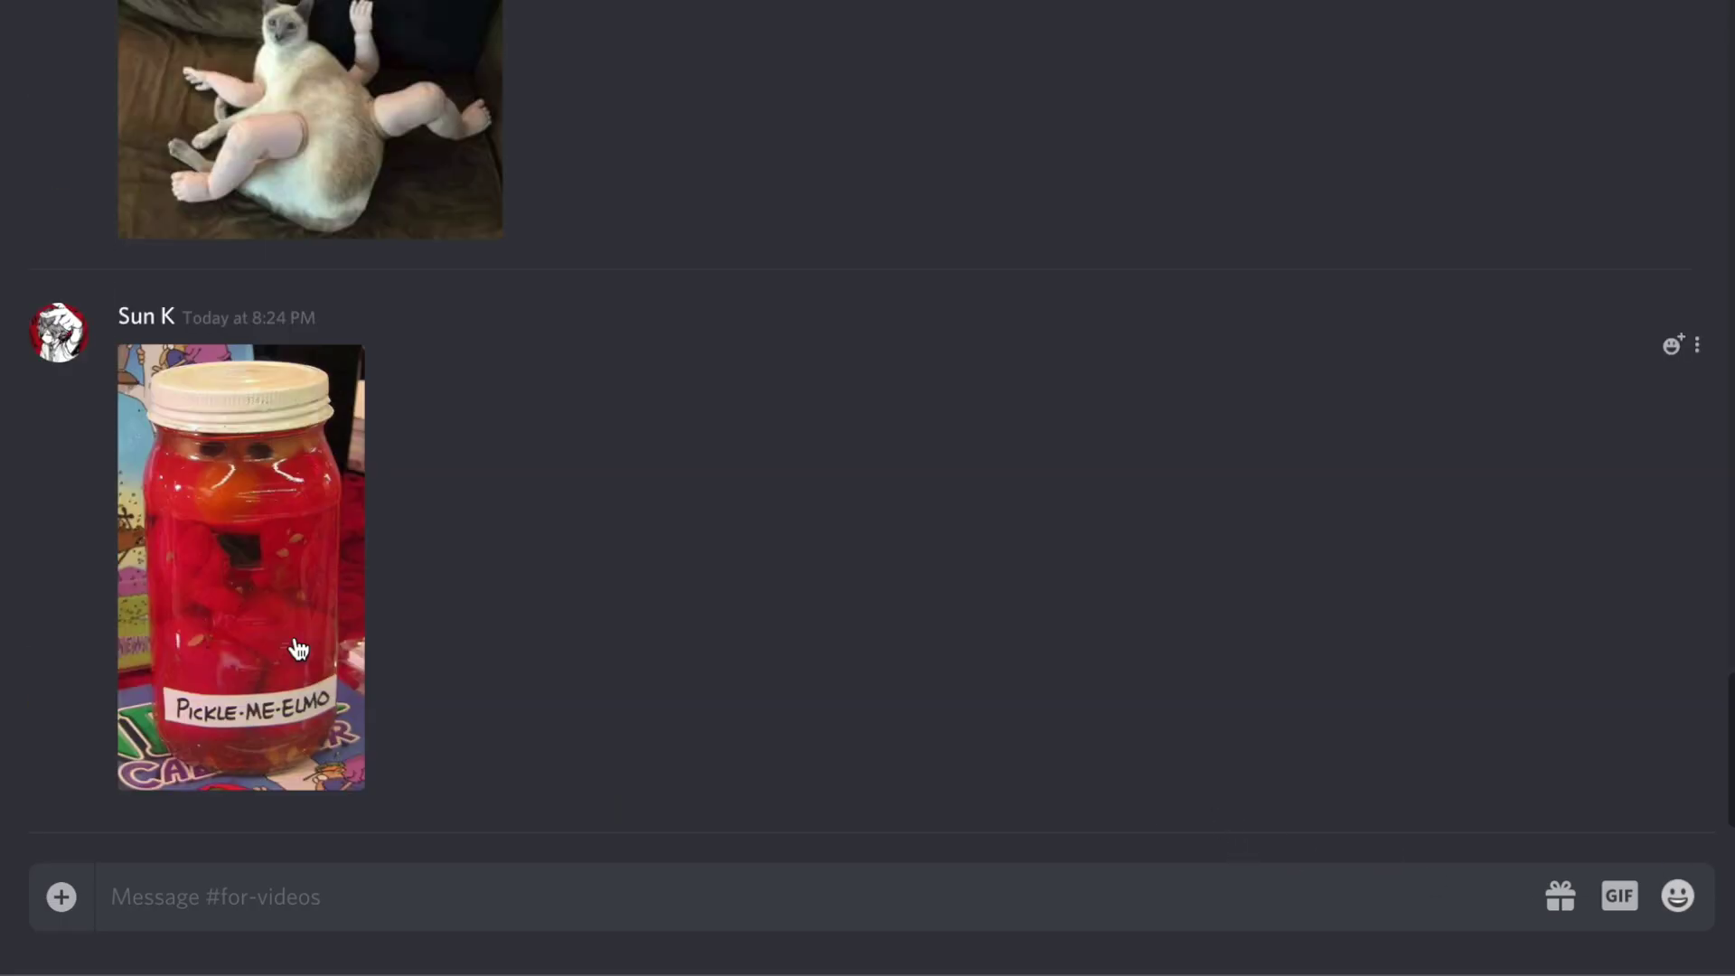
pyautogui.click(298, 650)
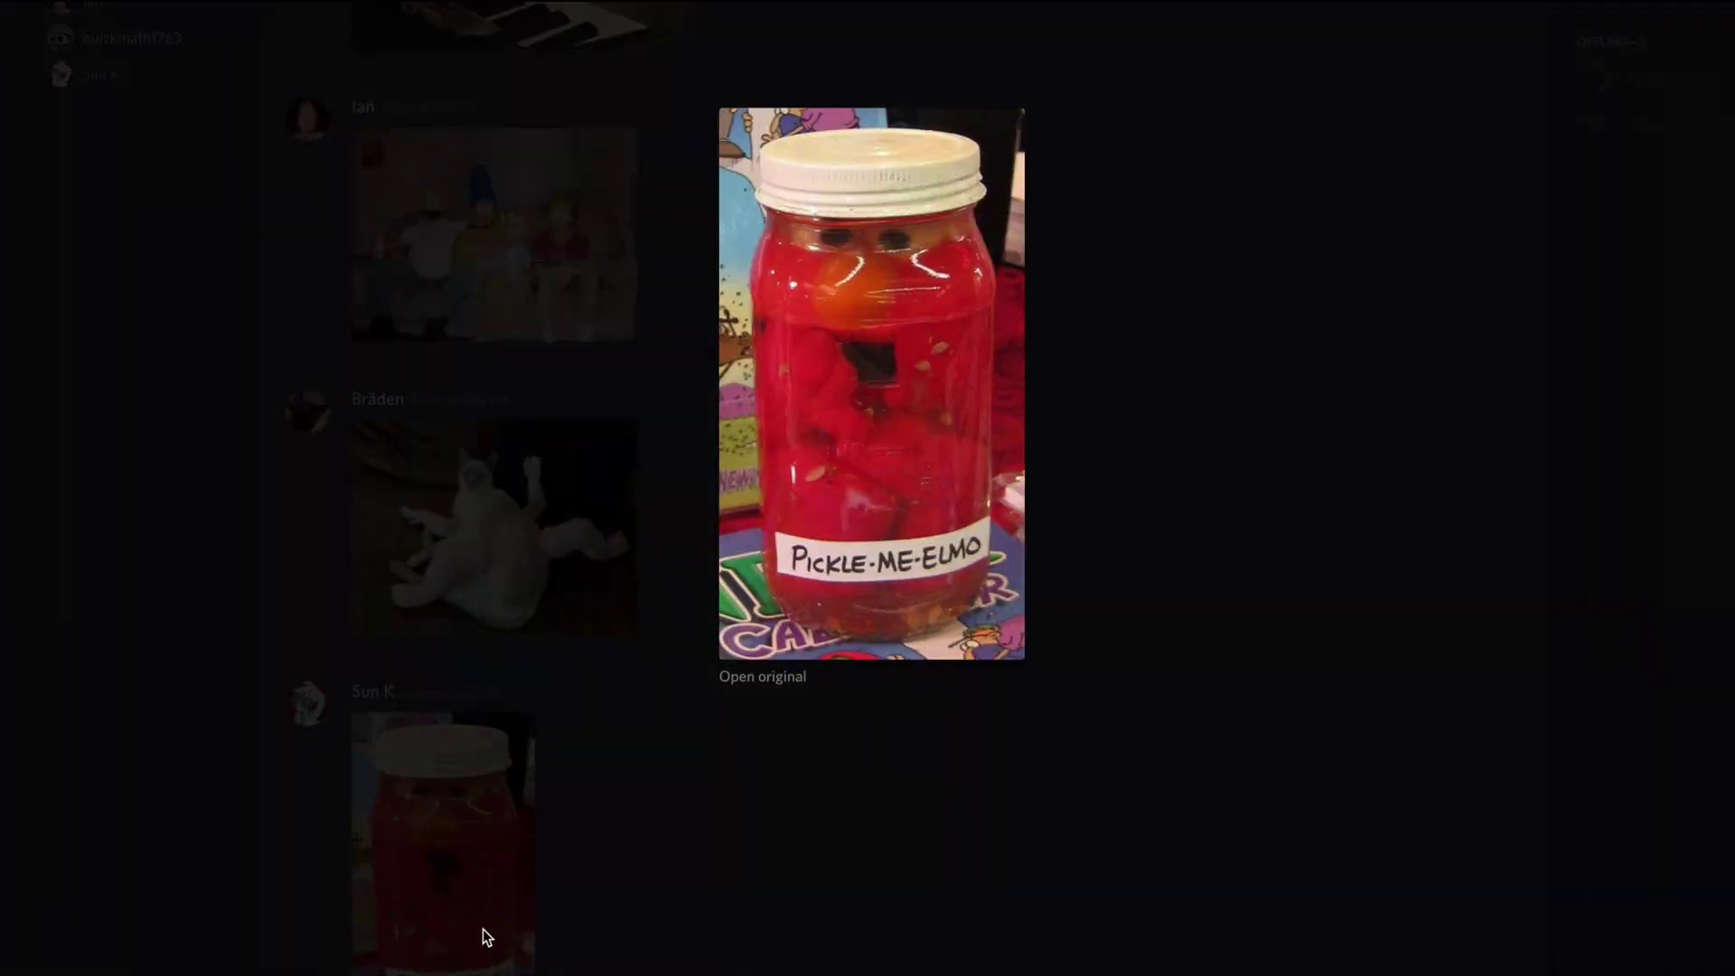
pyautogui.click(497, 924)
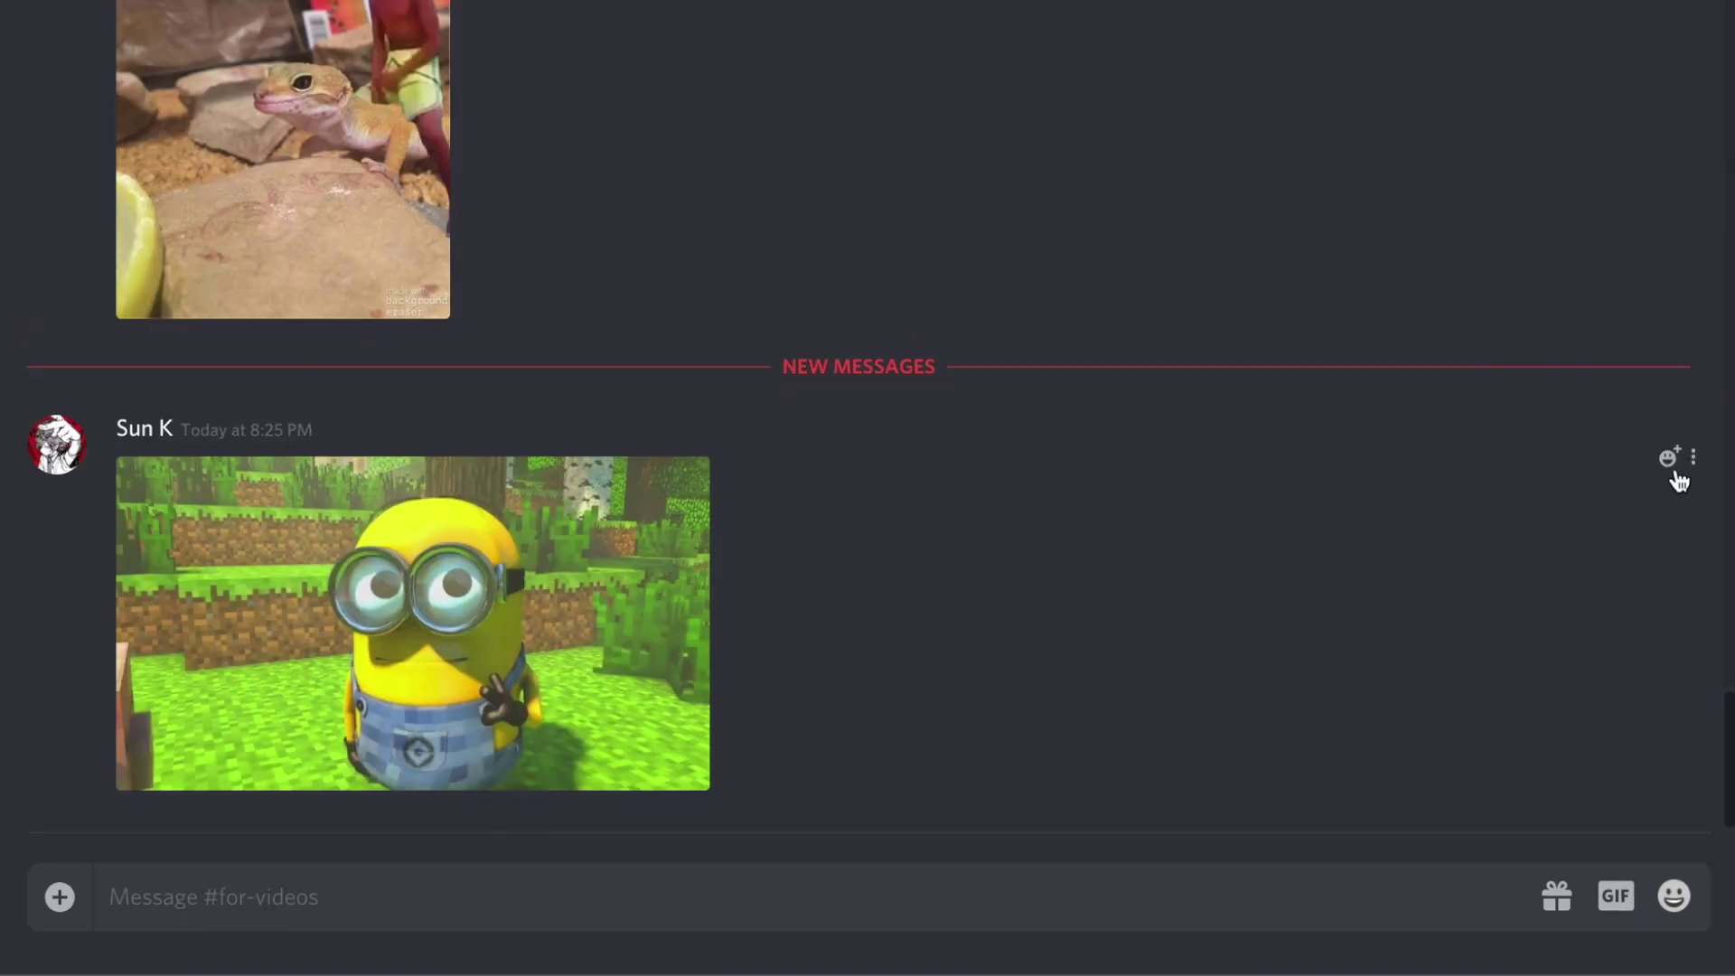
pyautogui.click(1693, 463)
pyautogui.click(1711, 579)
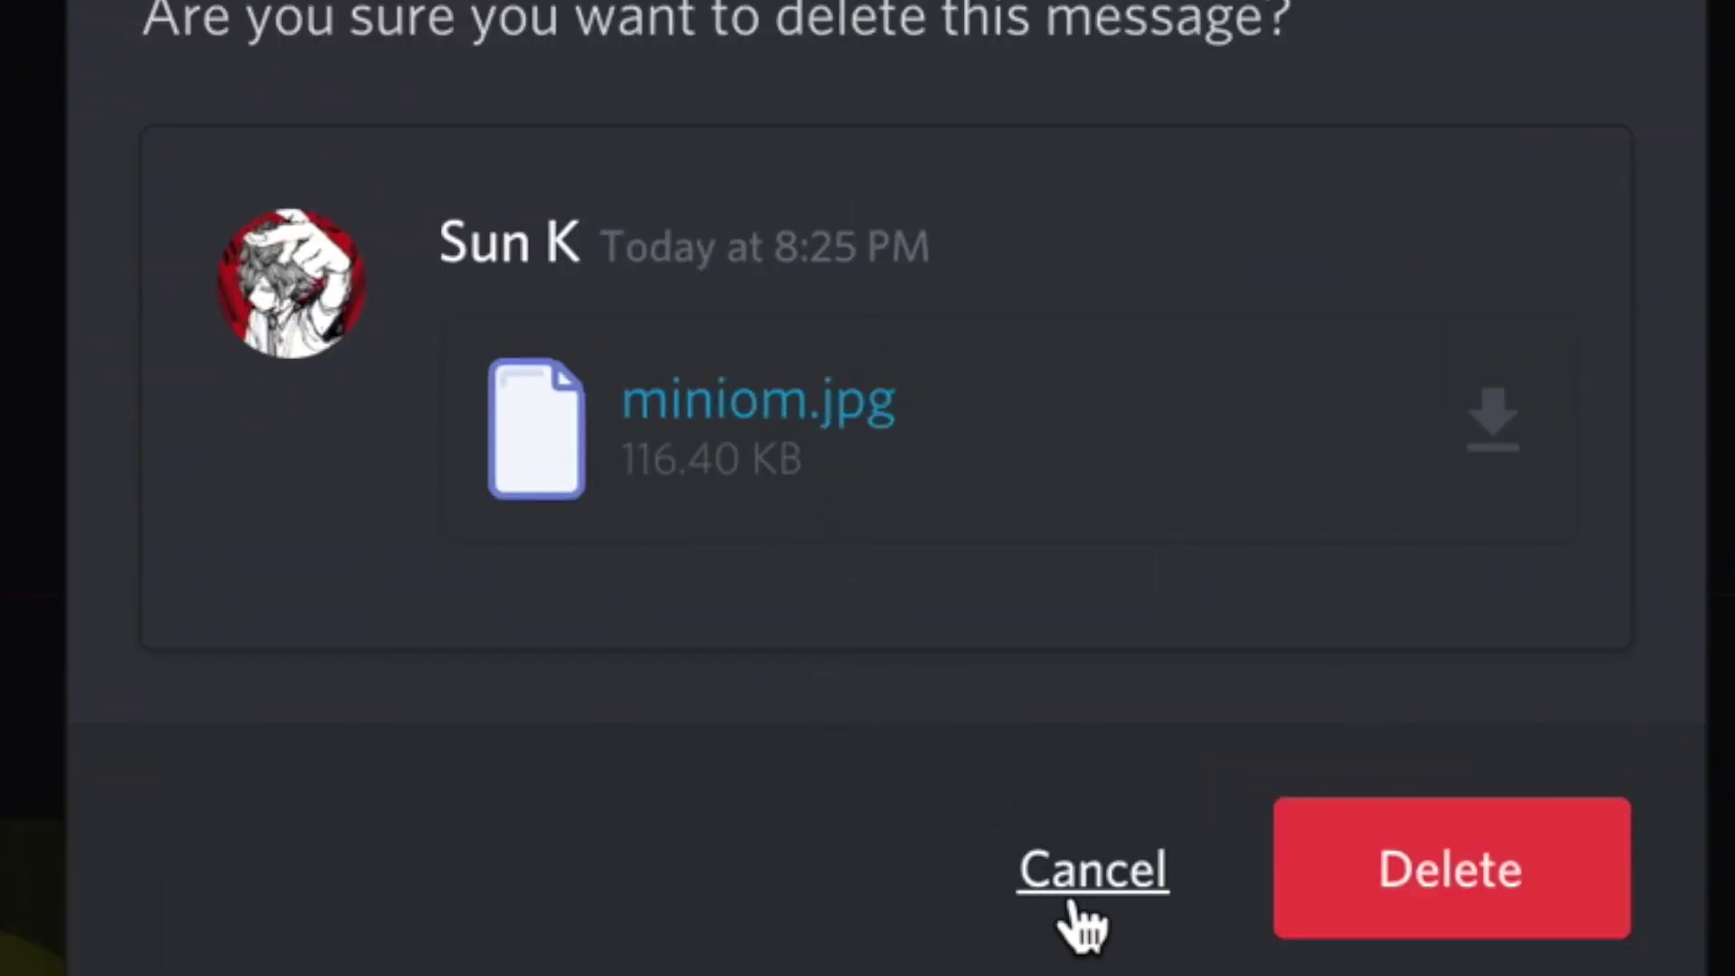
pyautogui.click(1084, 874)
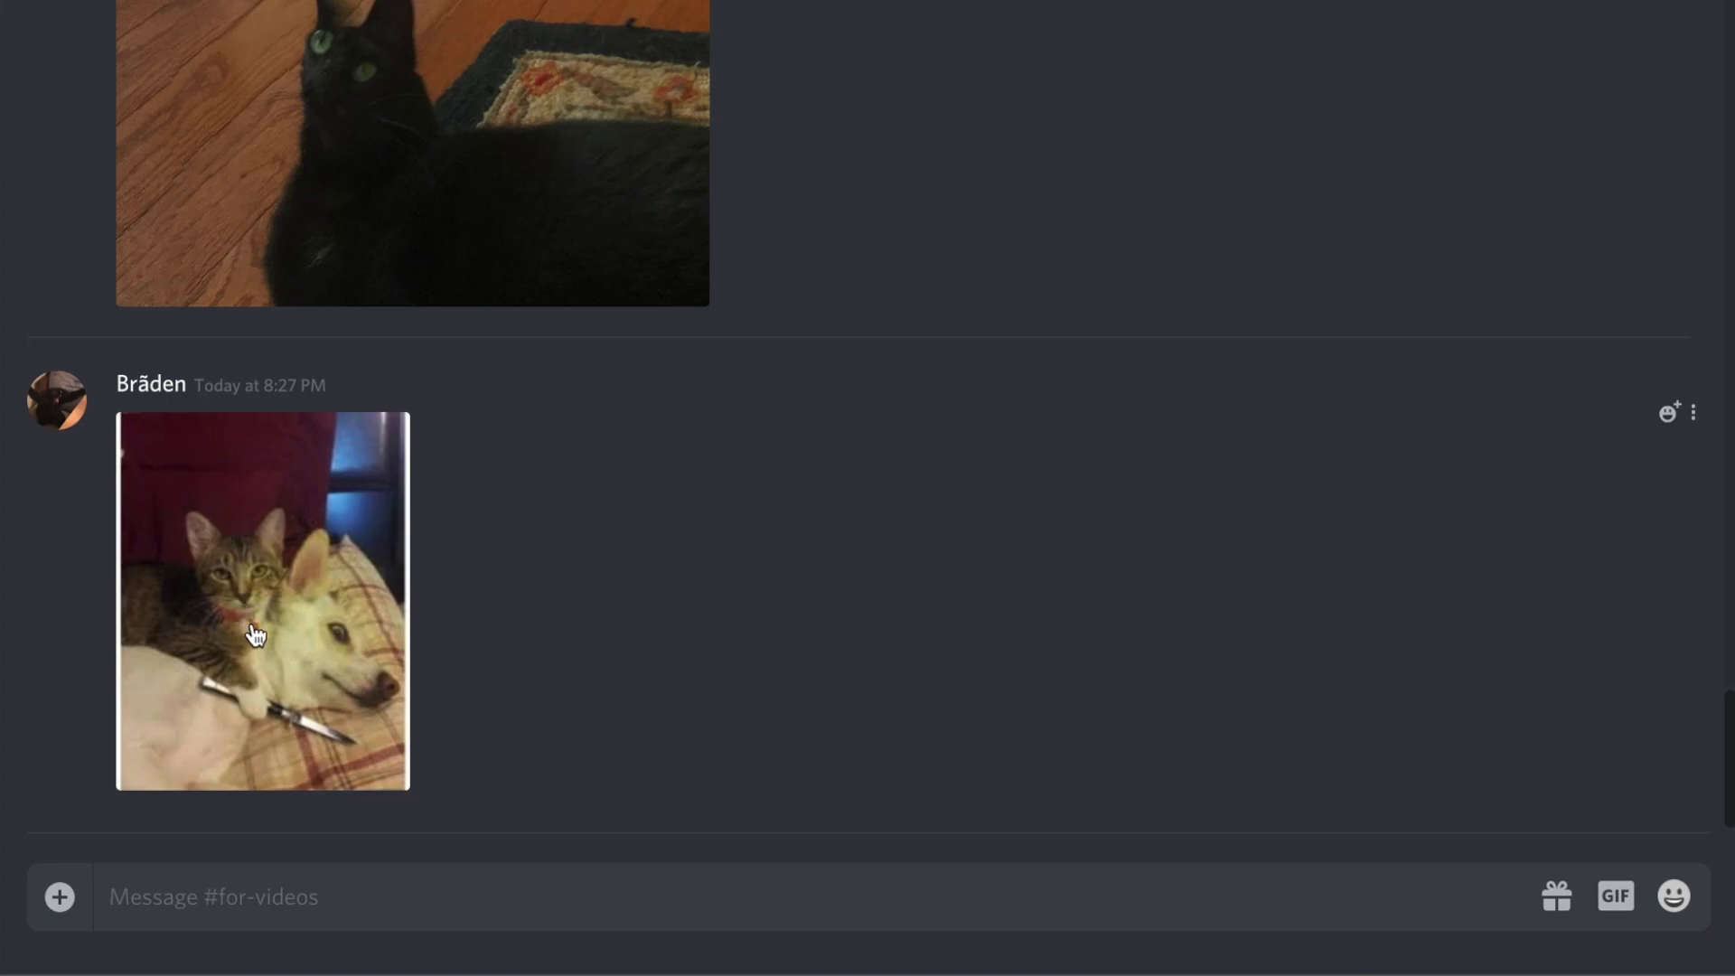
# Preview the cat-and-dog picture, then paste and post an image
pyautogui.moveTo(475, 691)
pyautogui.click(379, 682)
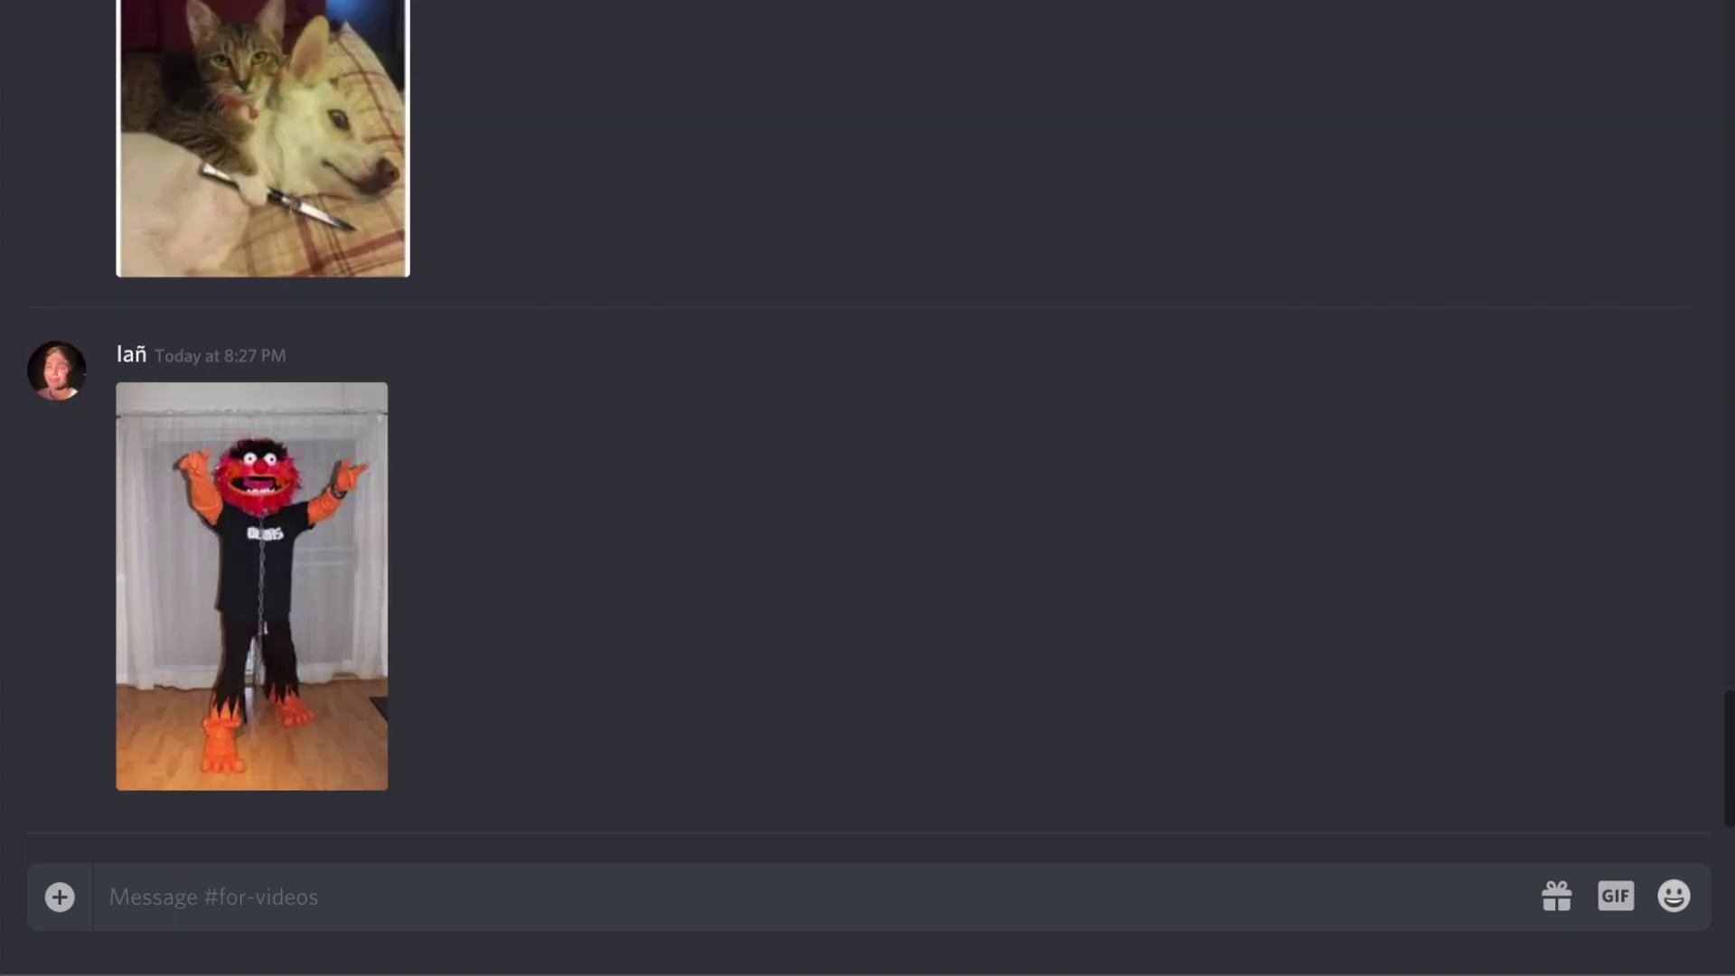
pyautogui.hotkey('ctrl', 'v')
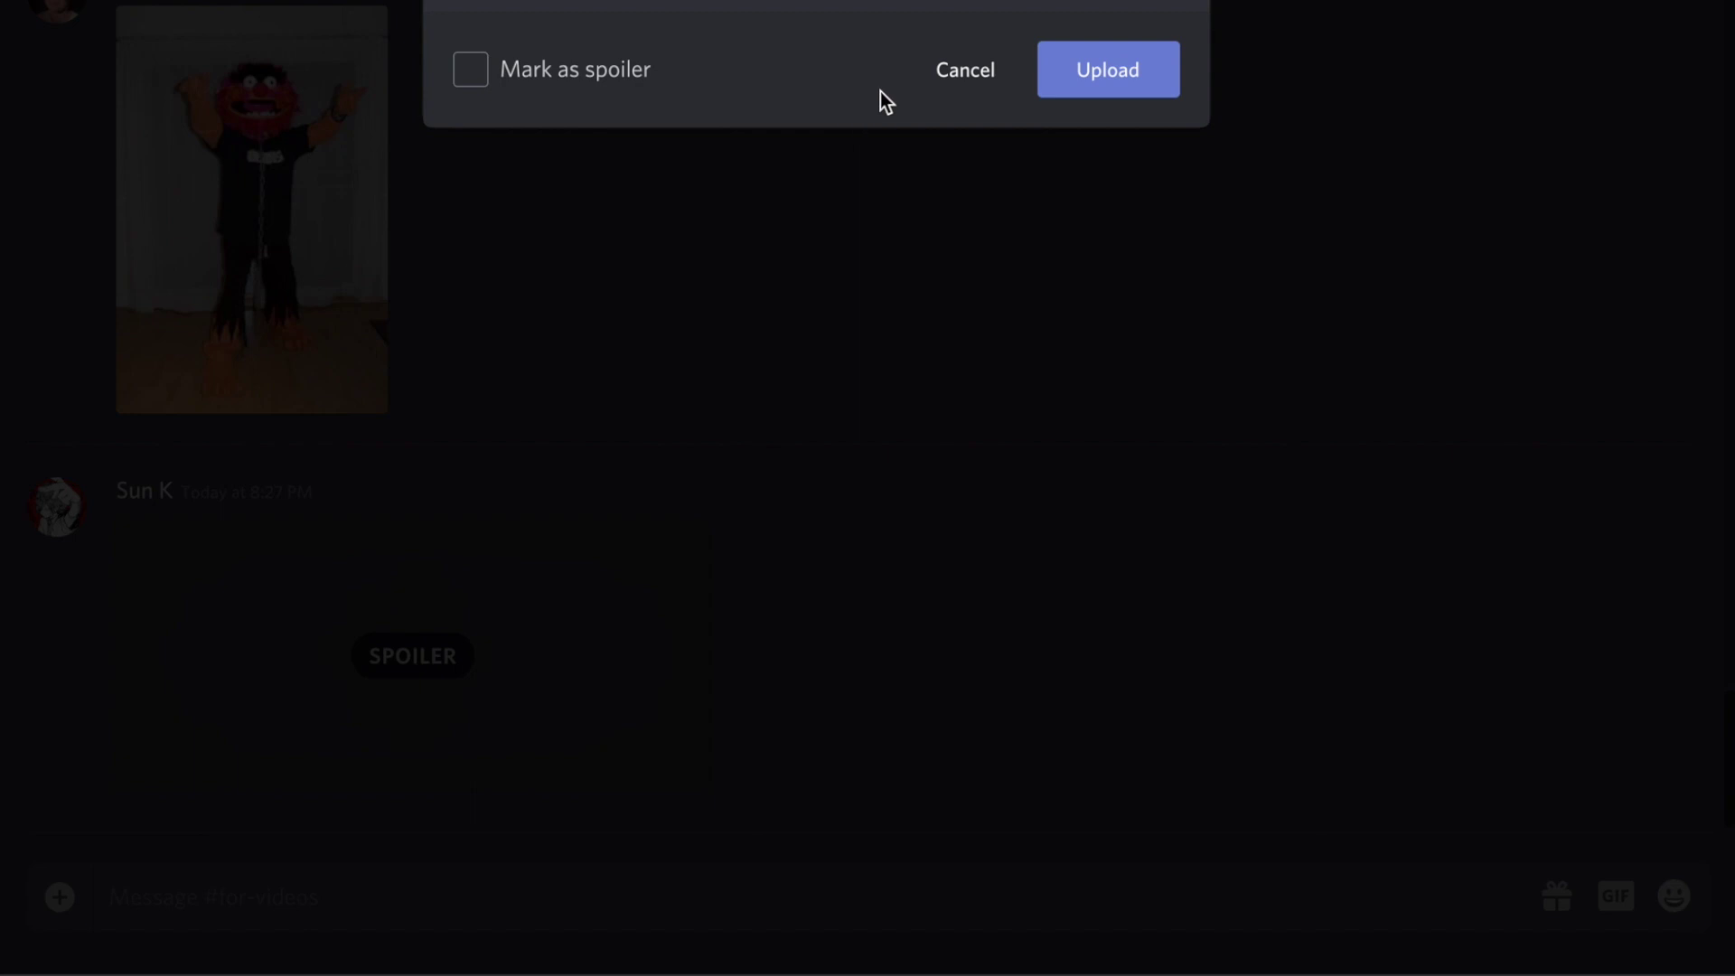
pyautogui.click(932, 84)
# Reveal the spoiler image, then post the next image marked as spoiler
pyautogui.click(412, 656)
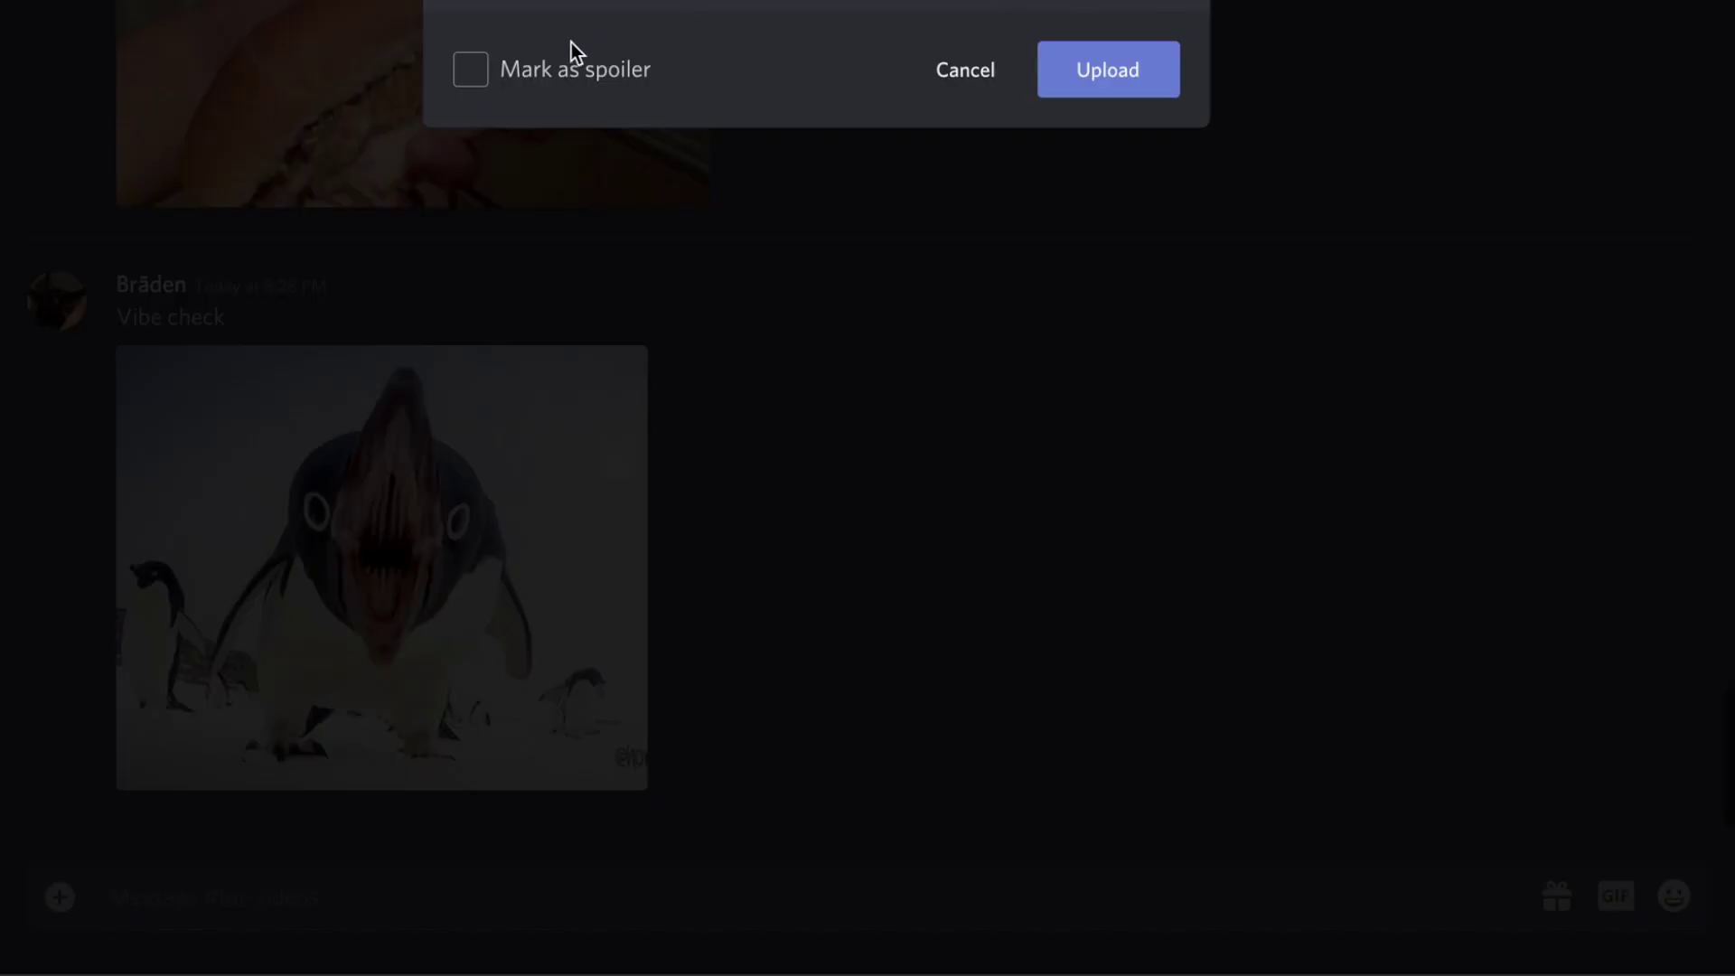
pyautogui.click(461, 68)
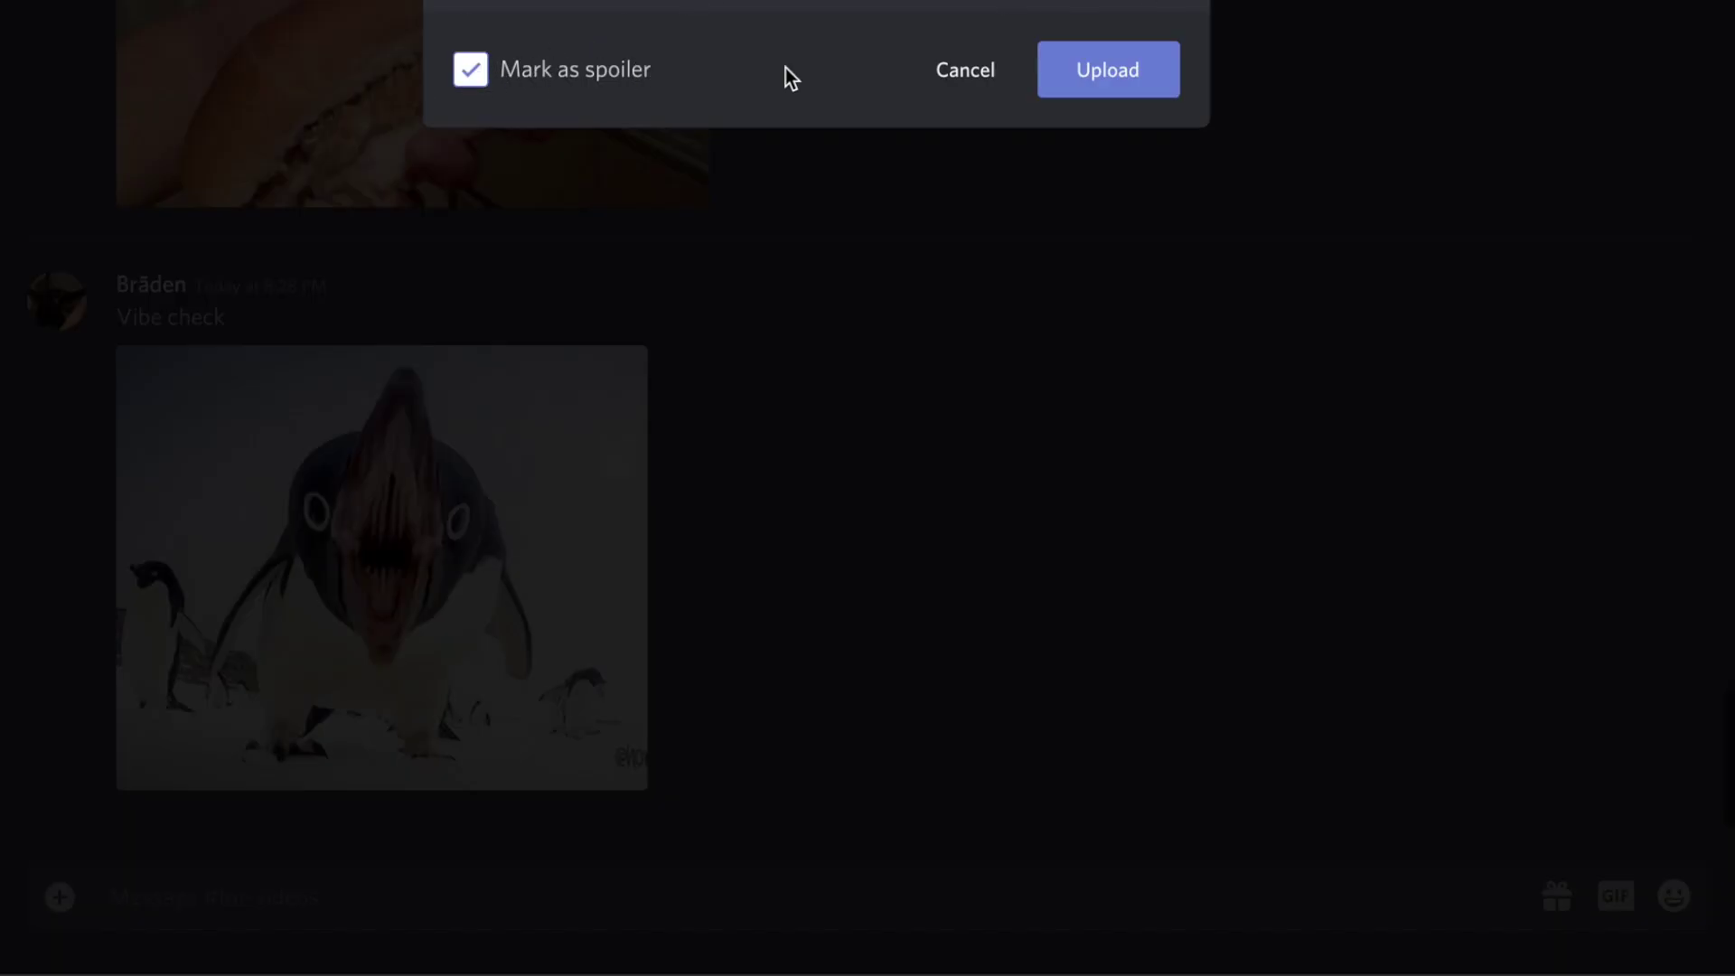
pyautogui.press('Return')
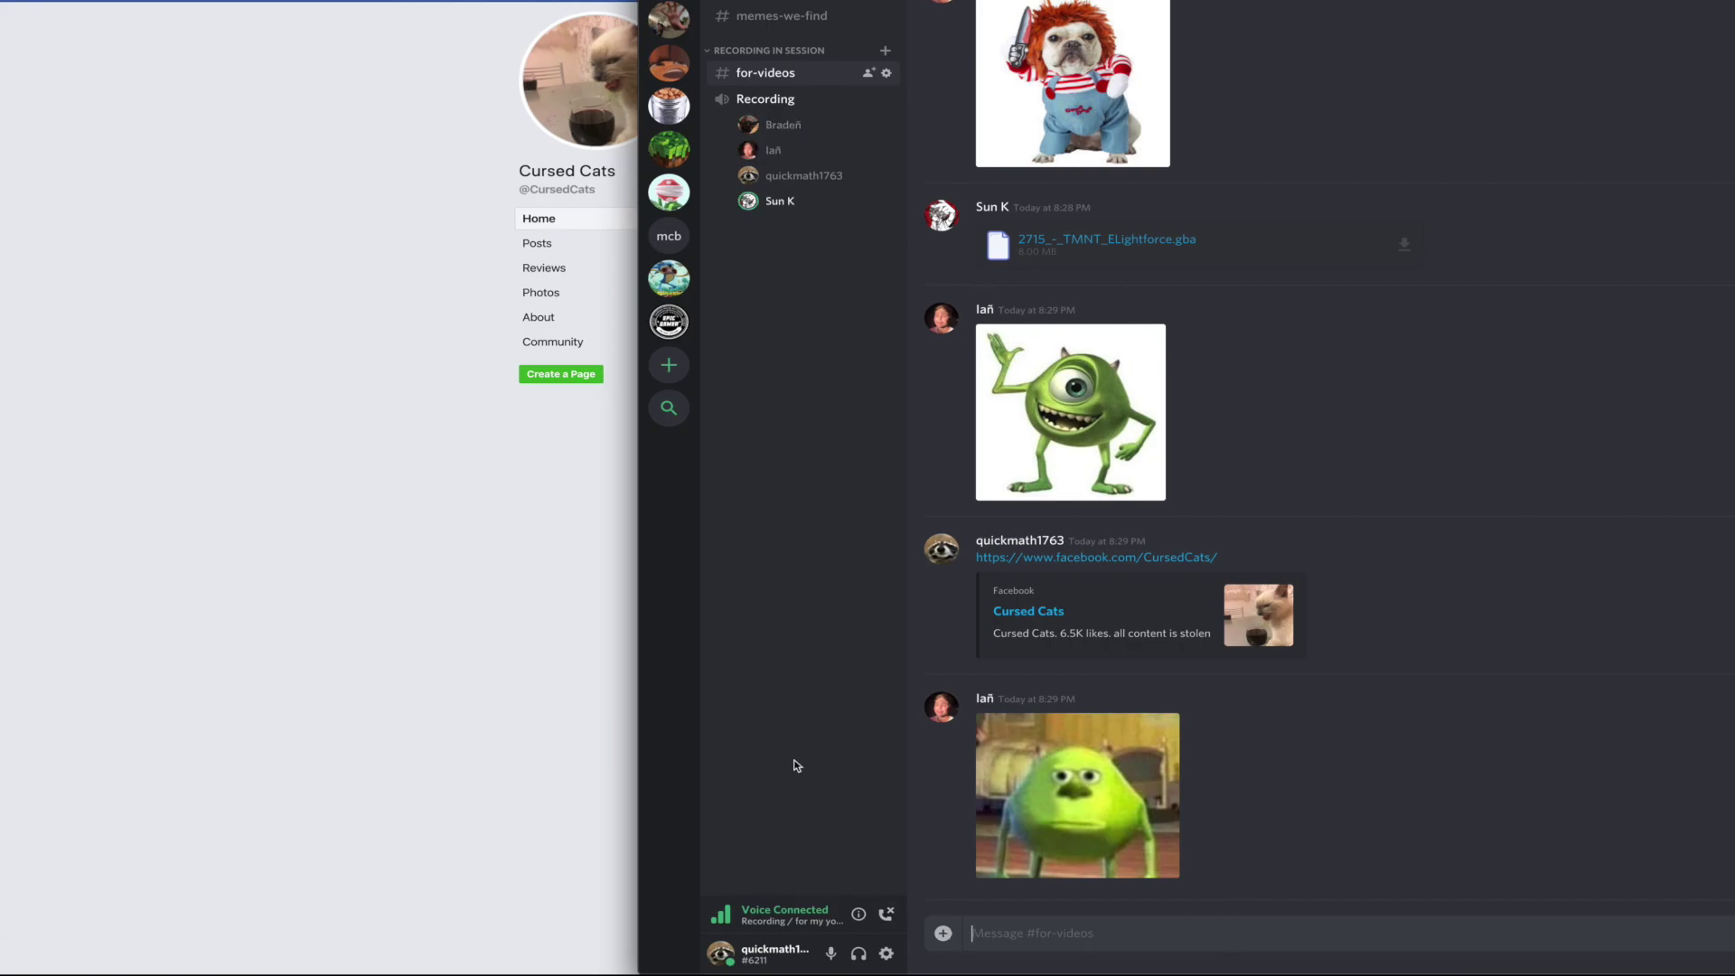
# Add a voice channel under Recording In Session and start naming it 'Time-out corner'
pyautogui.click(310, 609)
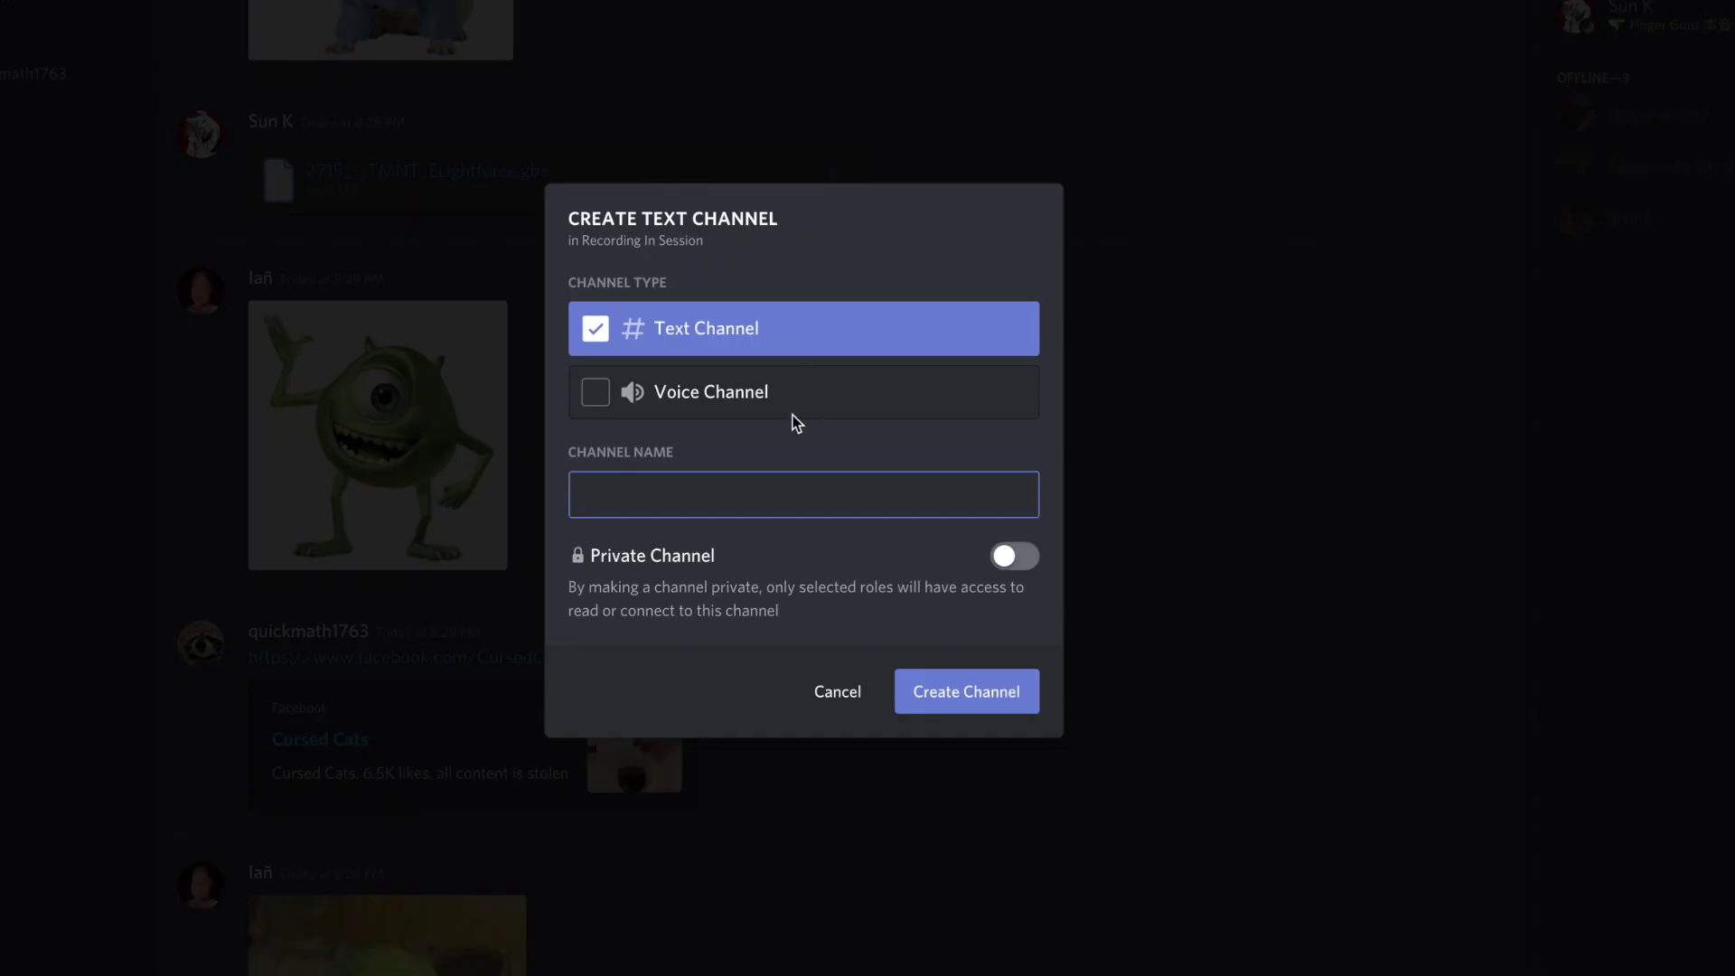
pyautogui.click(769, 387)
pyautogui.click(767, 511)
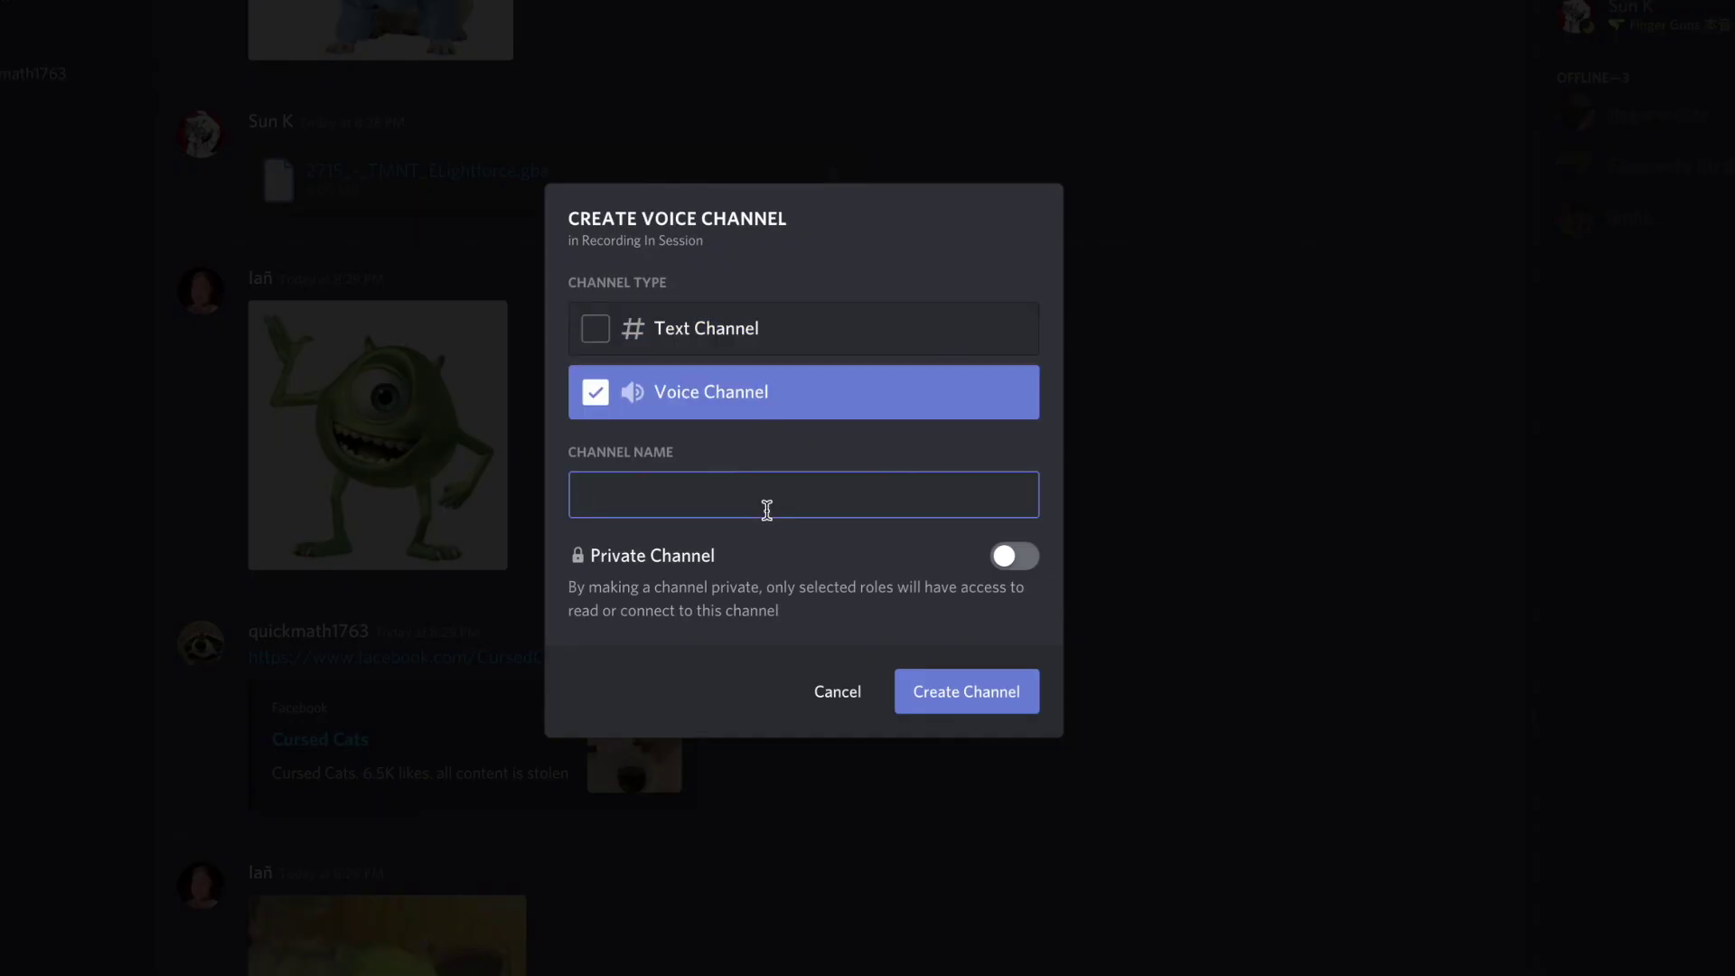
pyautogui.write('Time-out')
pyautogui.write(' corner')
pyautogui.press('Return')
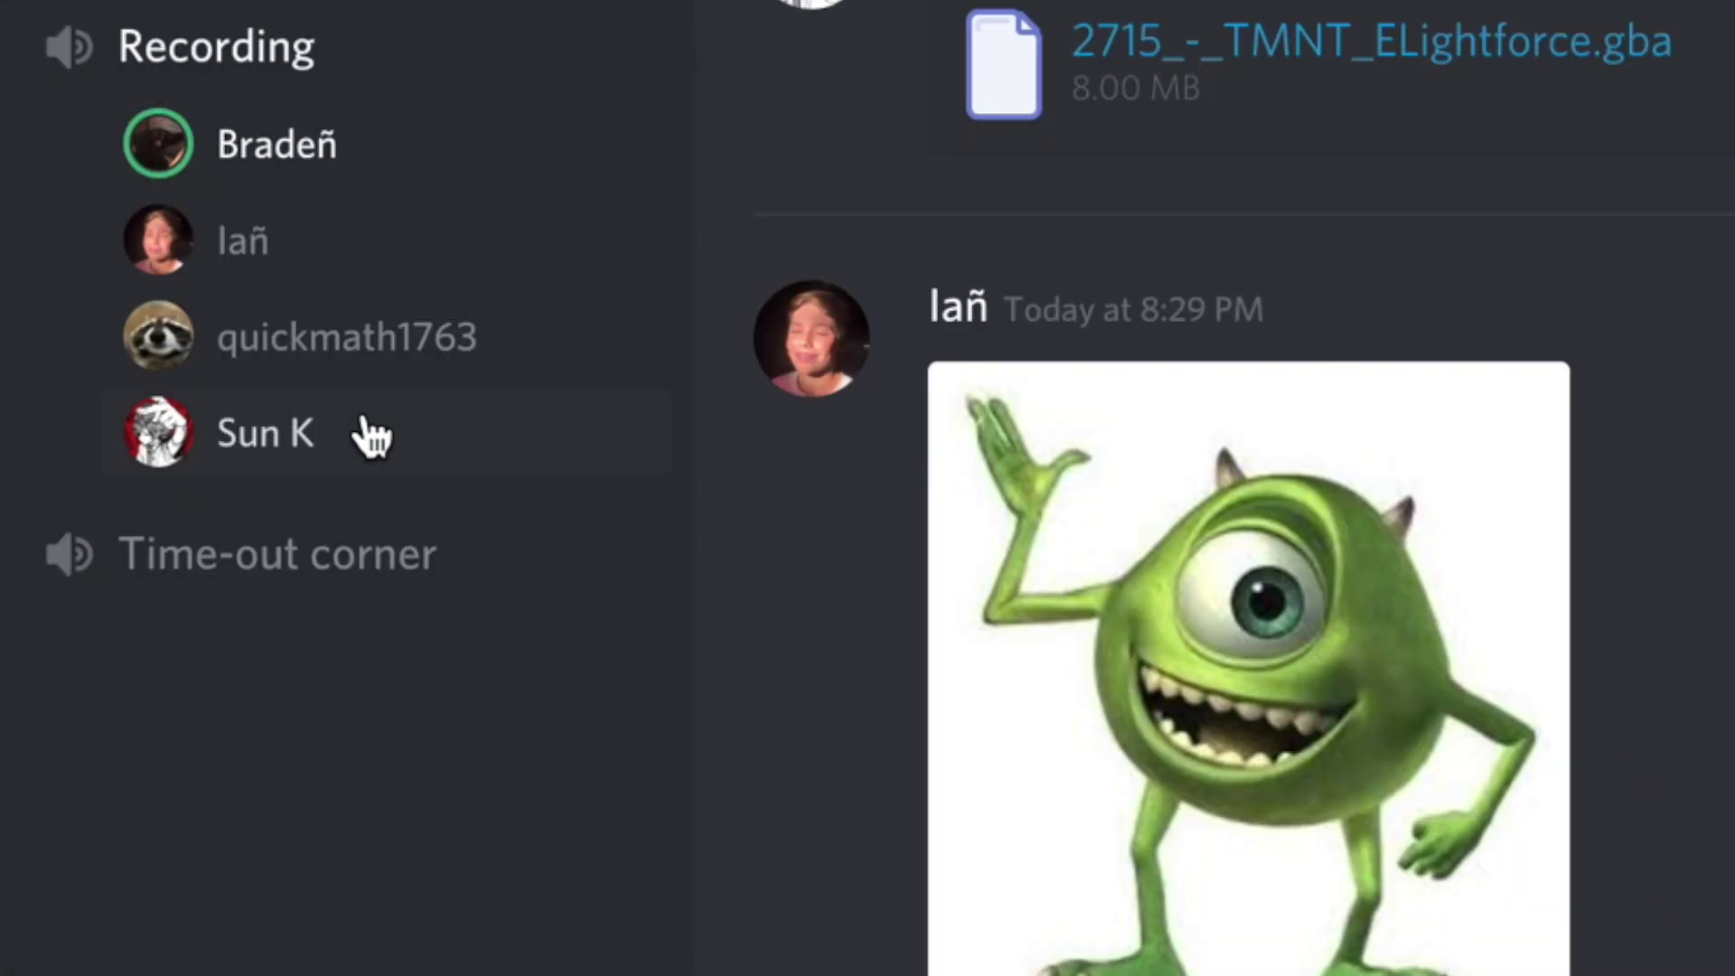
pyautogui.moveTo(309, 468); pyautogui.dragTo(325, 617)
pyautogui.moveTo(303, 461); pyautogui.dragTo(310, 550)
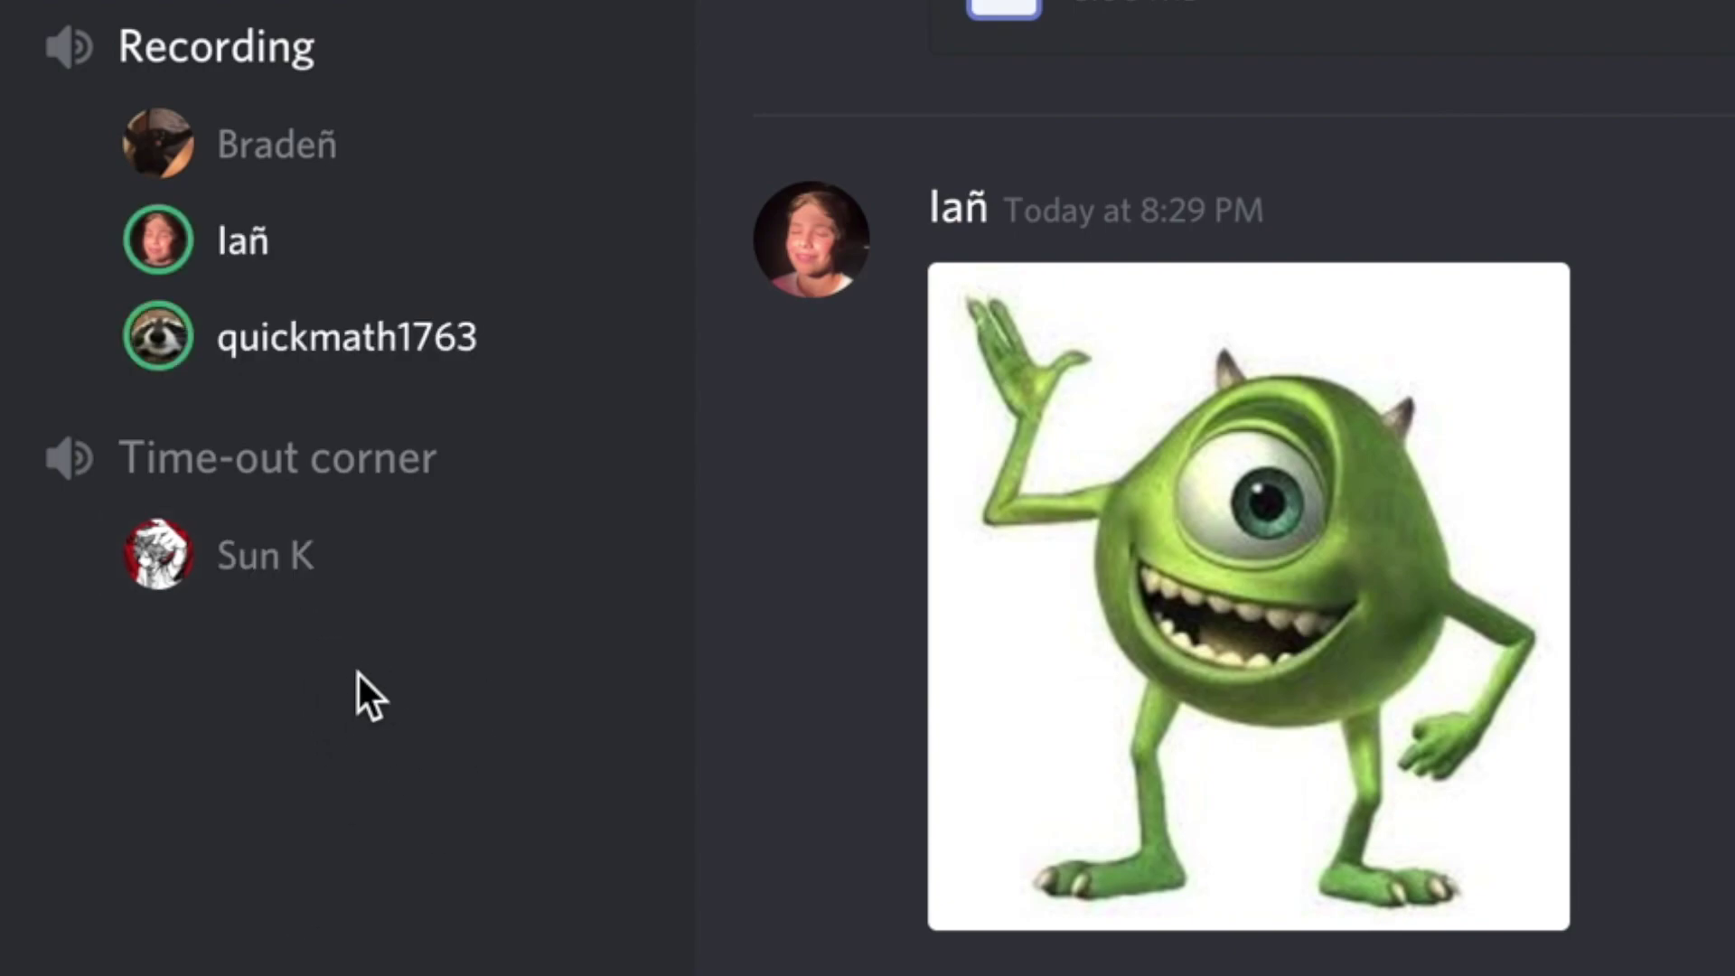
pyautogui.click(650, 469)
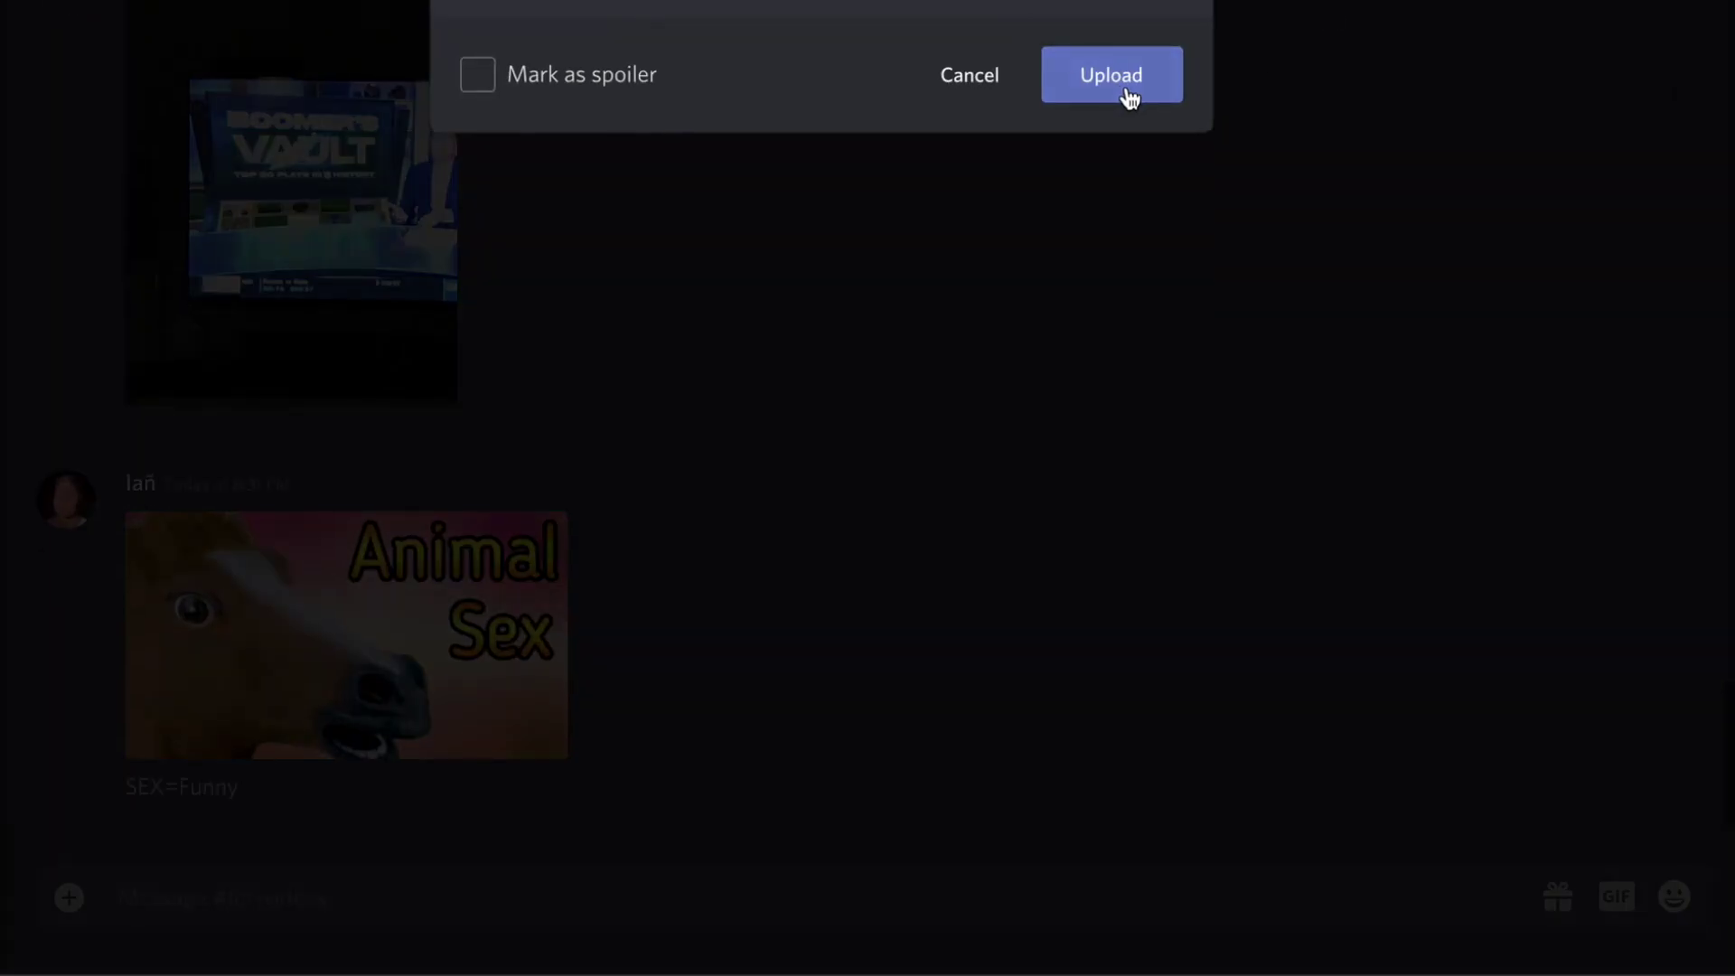
# Upload the toilet images, including 'this is america's got talent' and a 'what sound does it make' image
pyautogui.click(1125, 82)
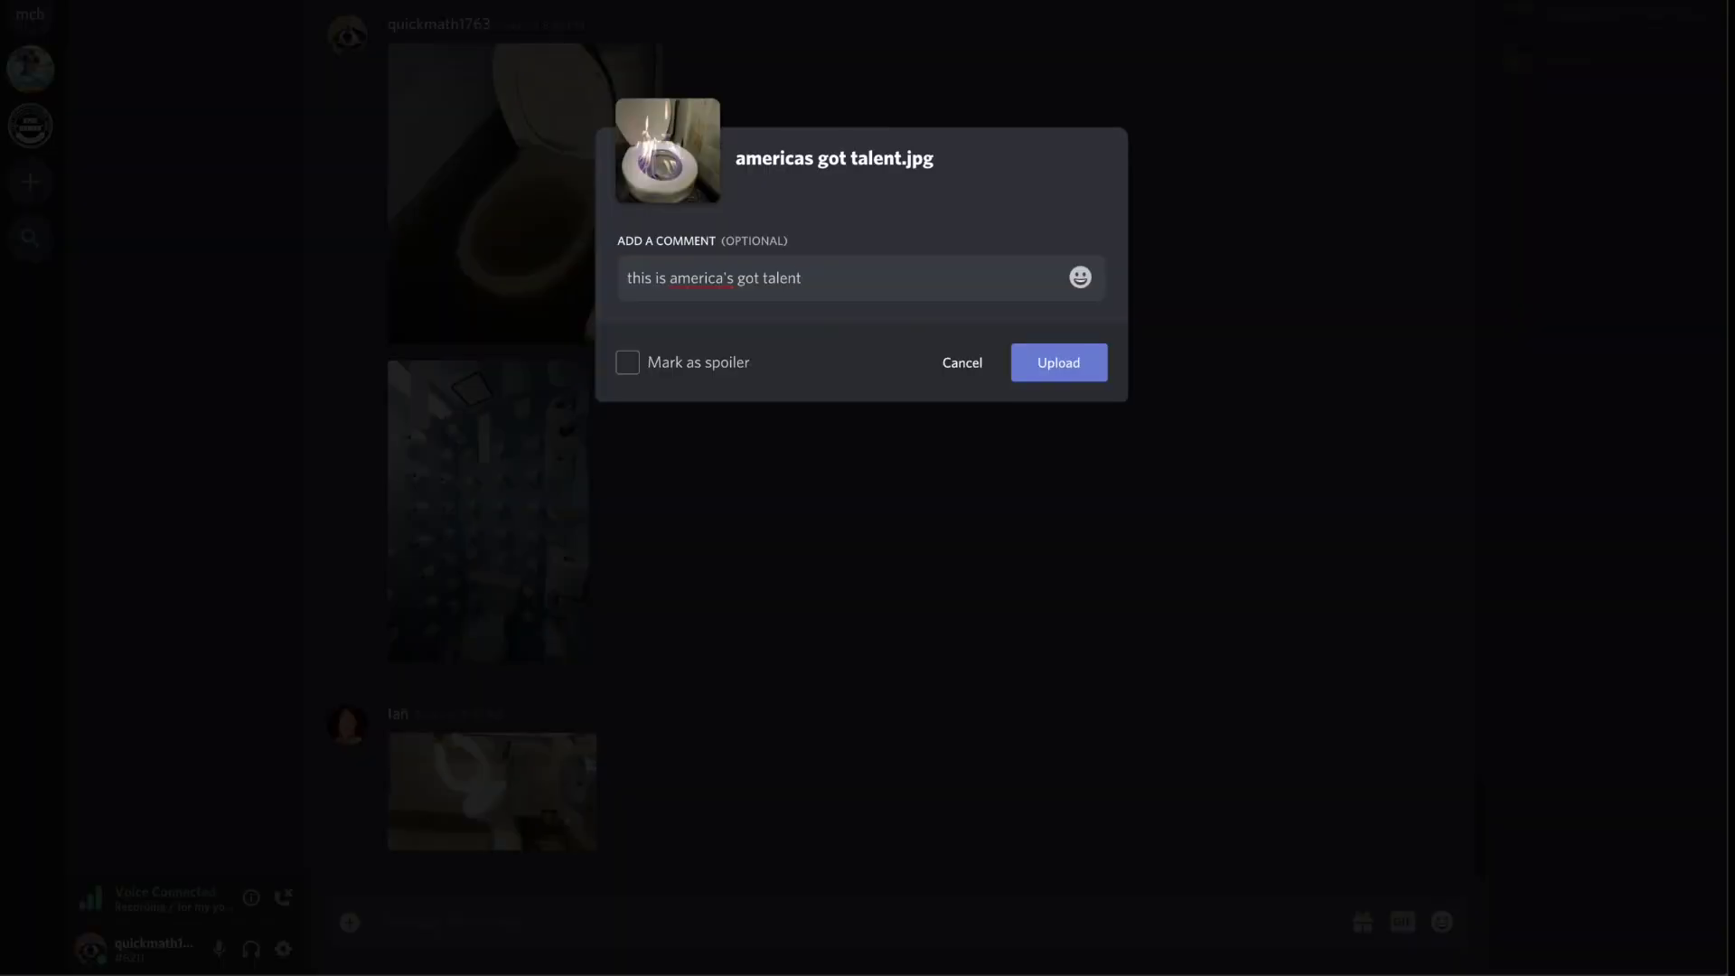
pyautogui.press('Return')
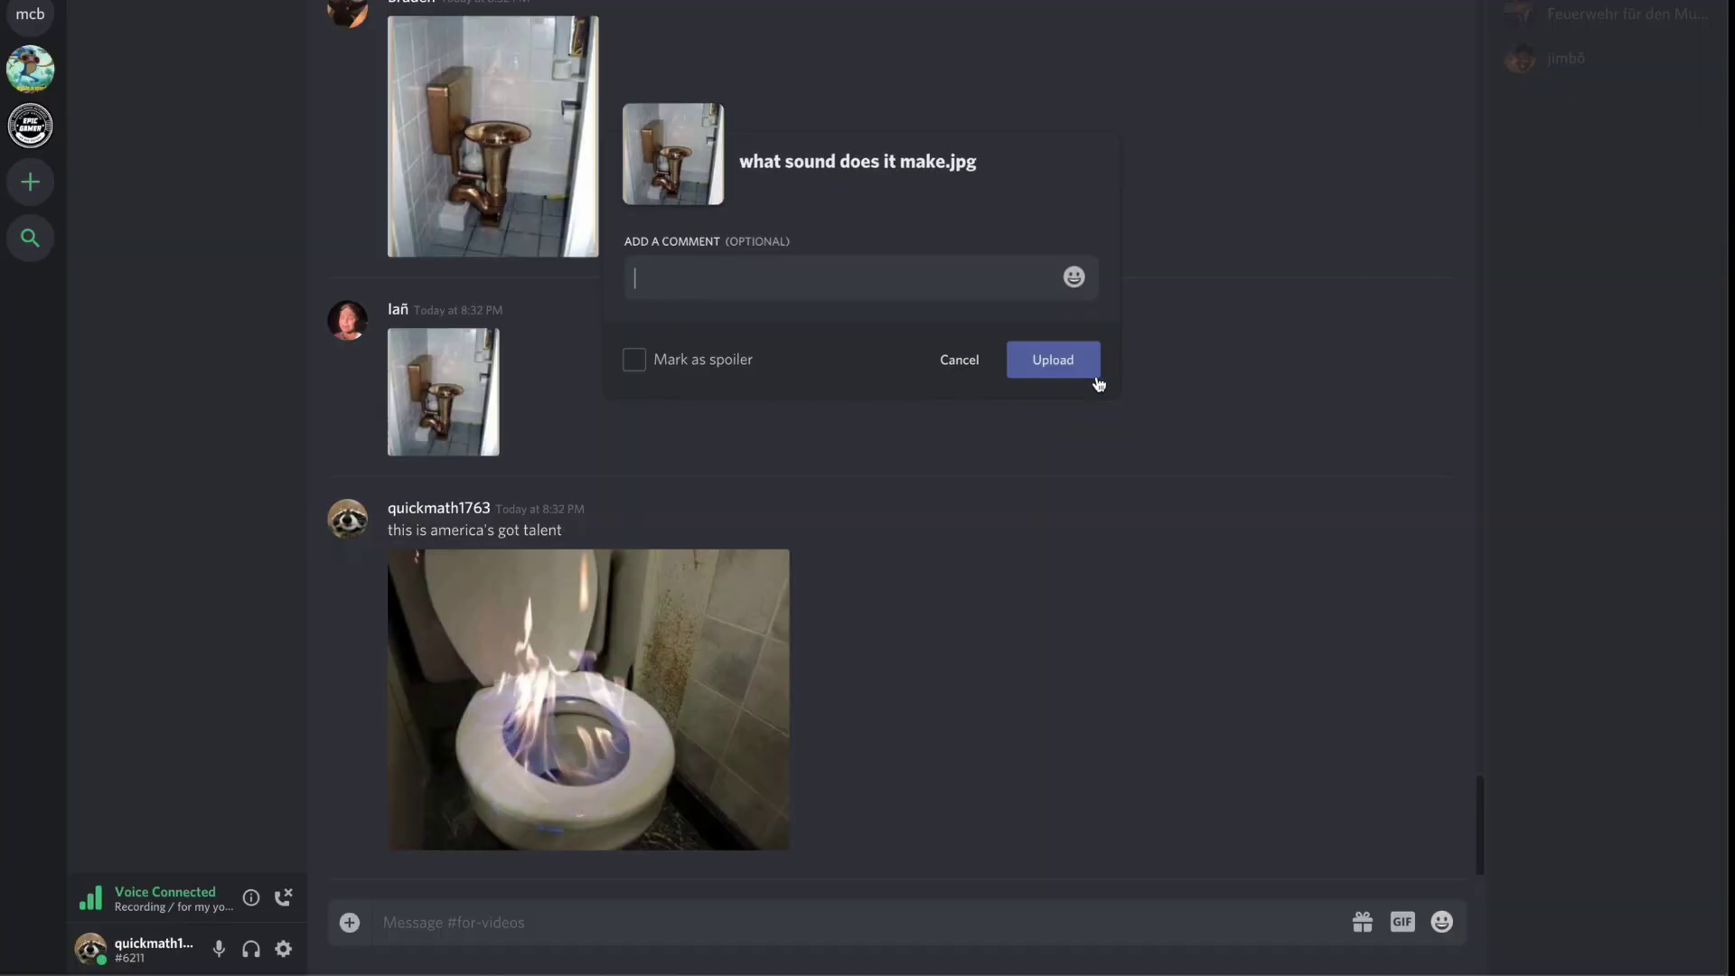
pyautogui.click(1092, 379)
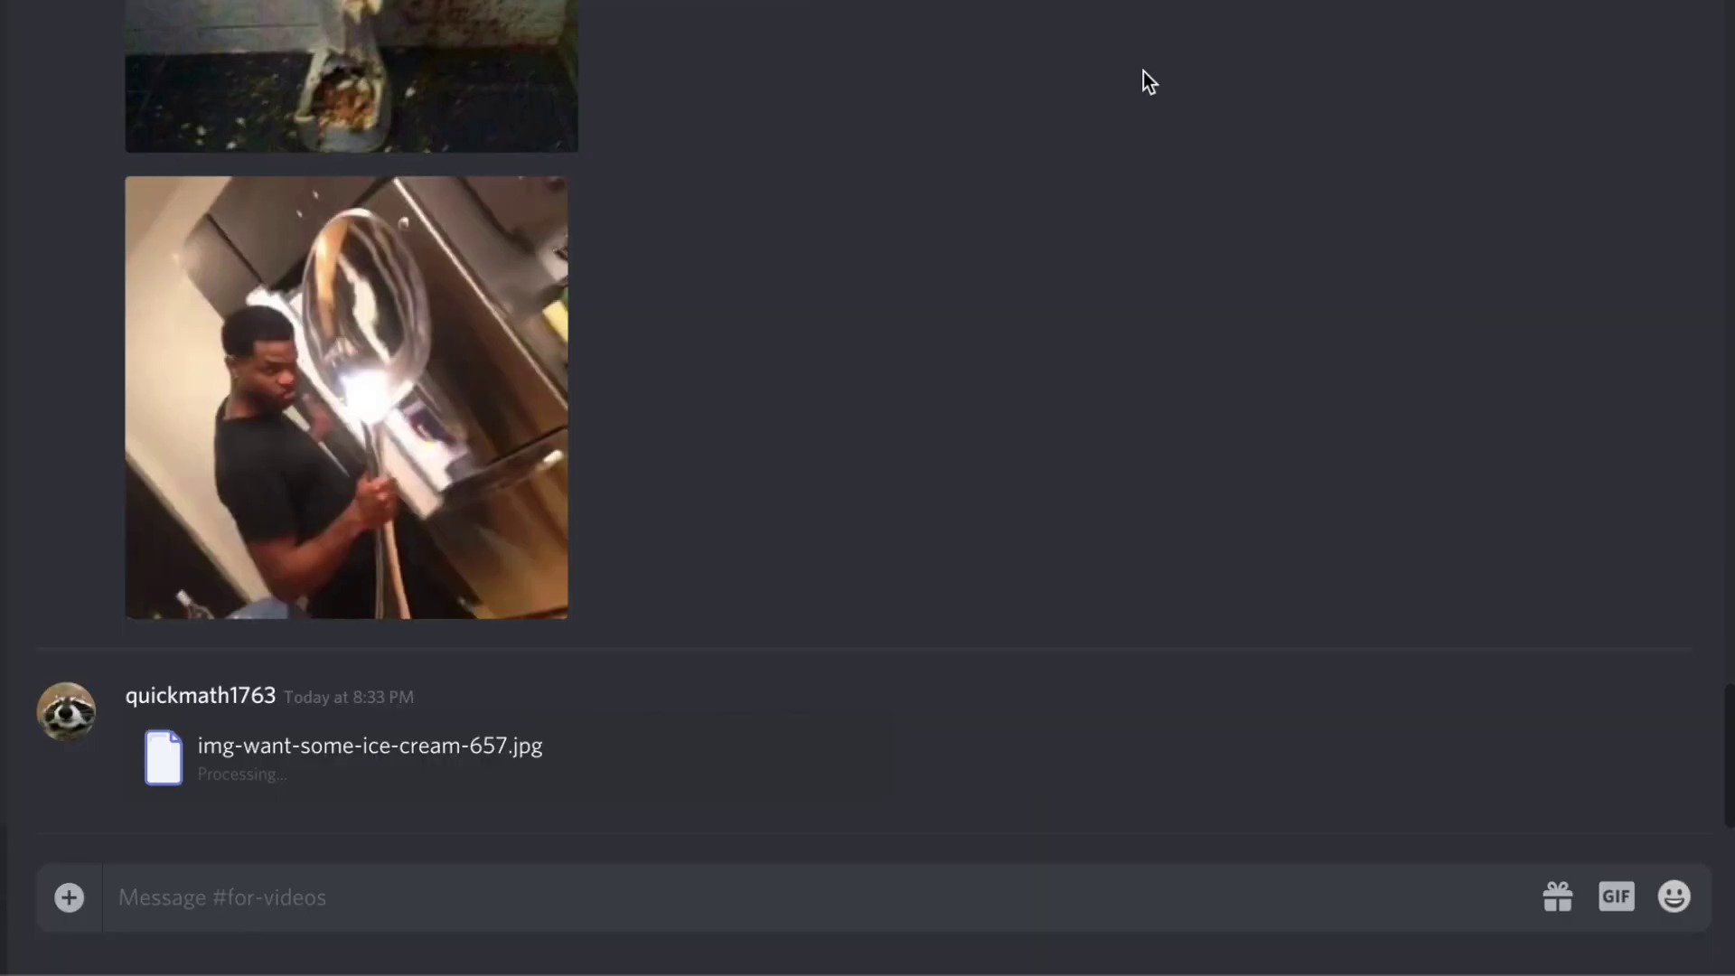